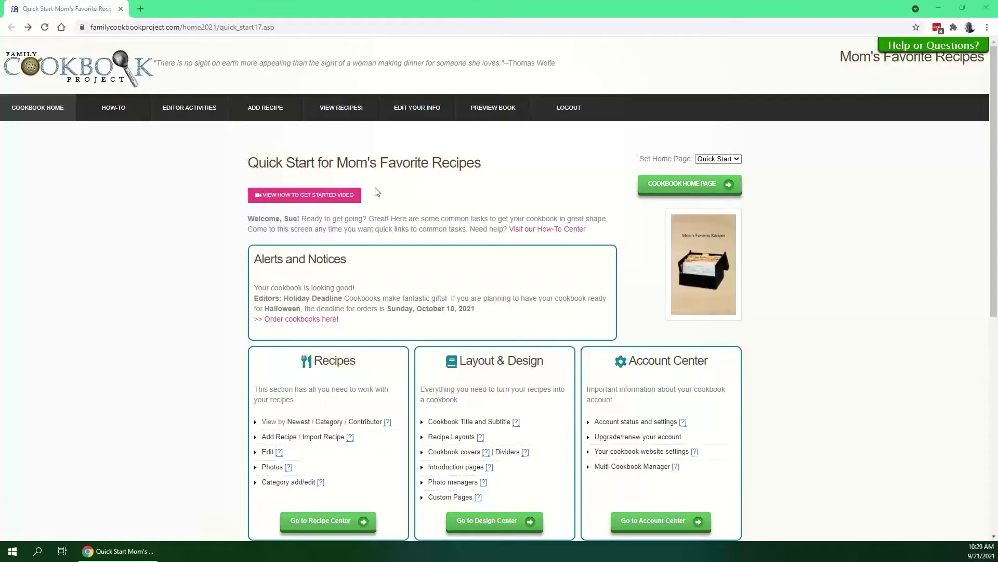
Go from the Quick Start page's Cookbook Publishing box to the Publishing Center for Mom's Favorite Recipes.
mouse_move(209, 116)
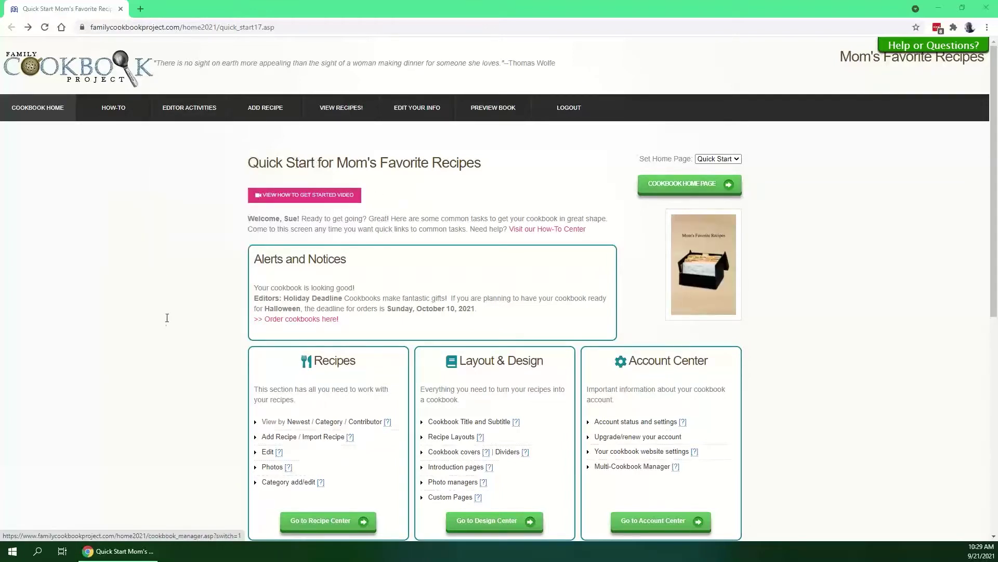
scroll(973, 258, down, 5)
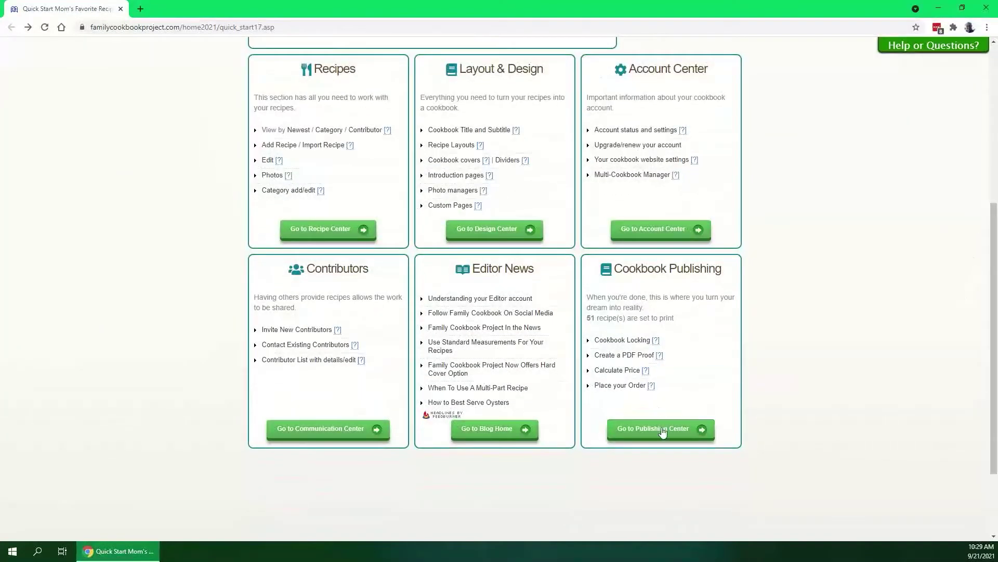
click(662, 433)
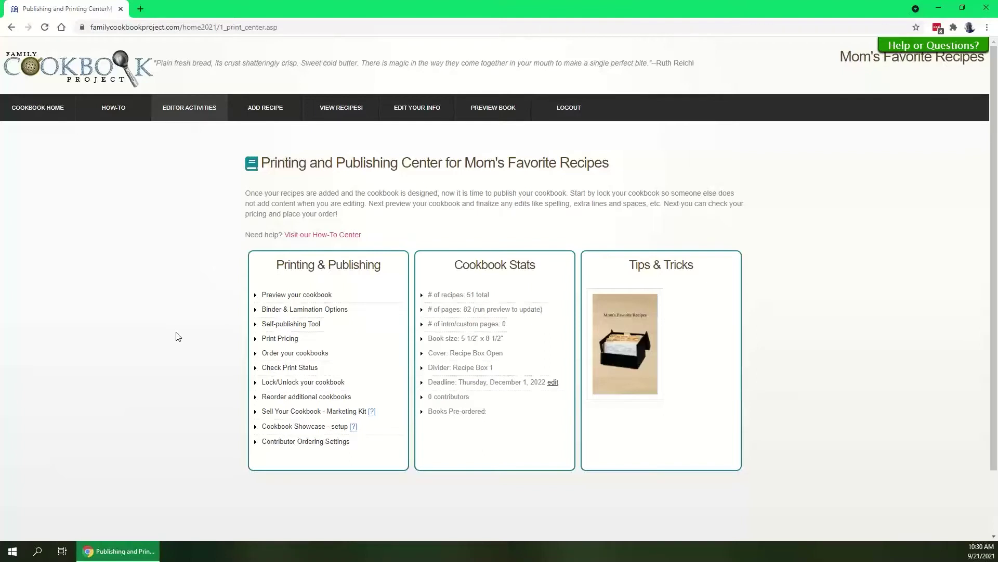
Generate the cookbook PDF preview and view it as the in-browser 3D flipbook.
click(286, 296)
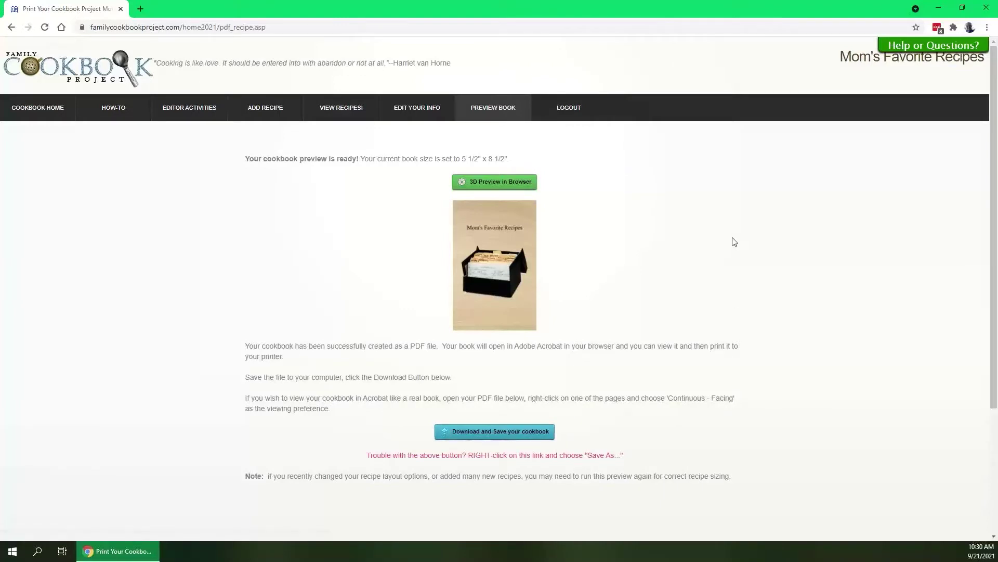
click(518, 182)
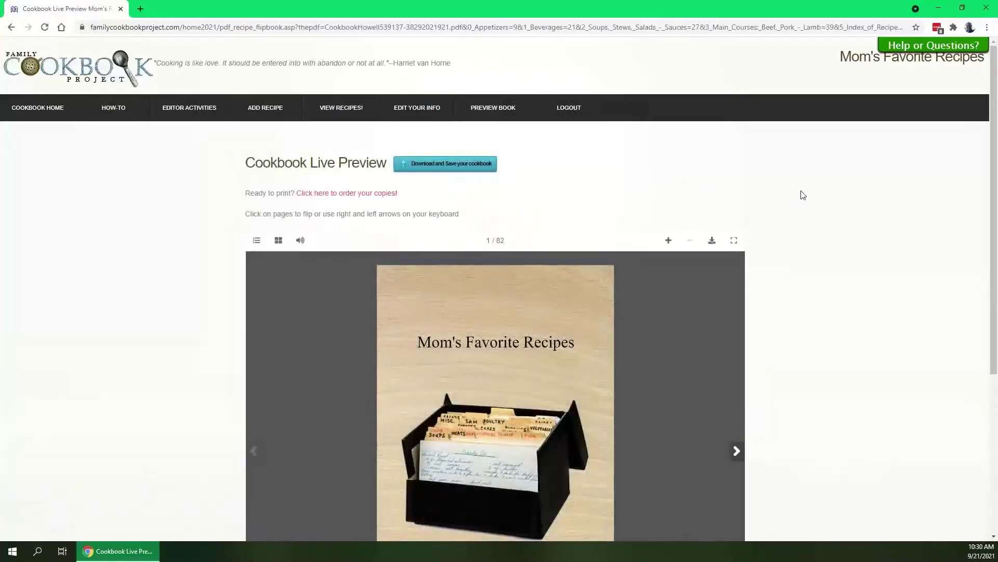
Page forward to the pages 14–15 Appetizers spread with Bacon Candy and Bill's Famous Dinner Nachos.
scroll(877, 249, down, 2)
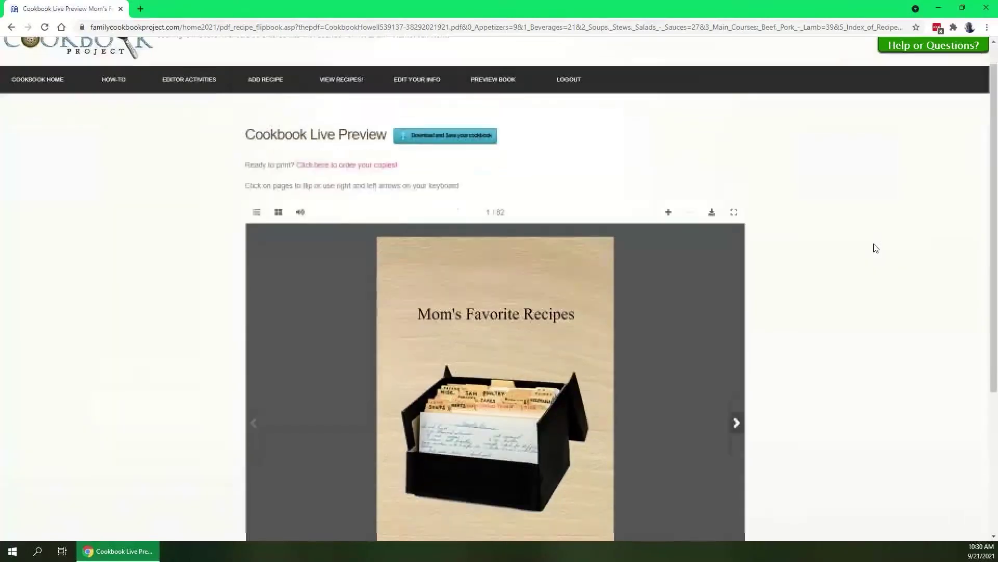
scroll(877, 249, down, 1)
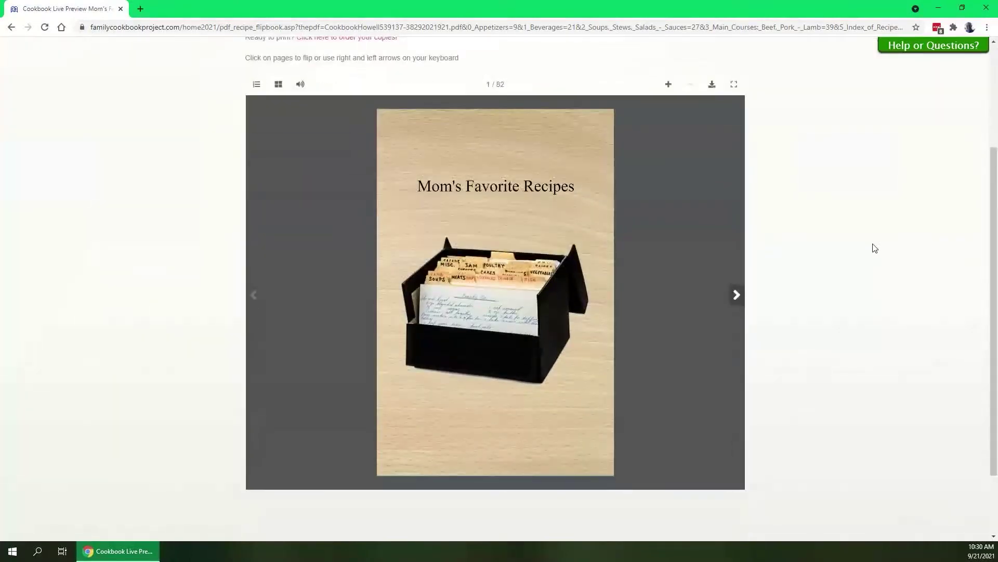
click(741, 295)
click(737, 296)
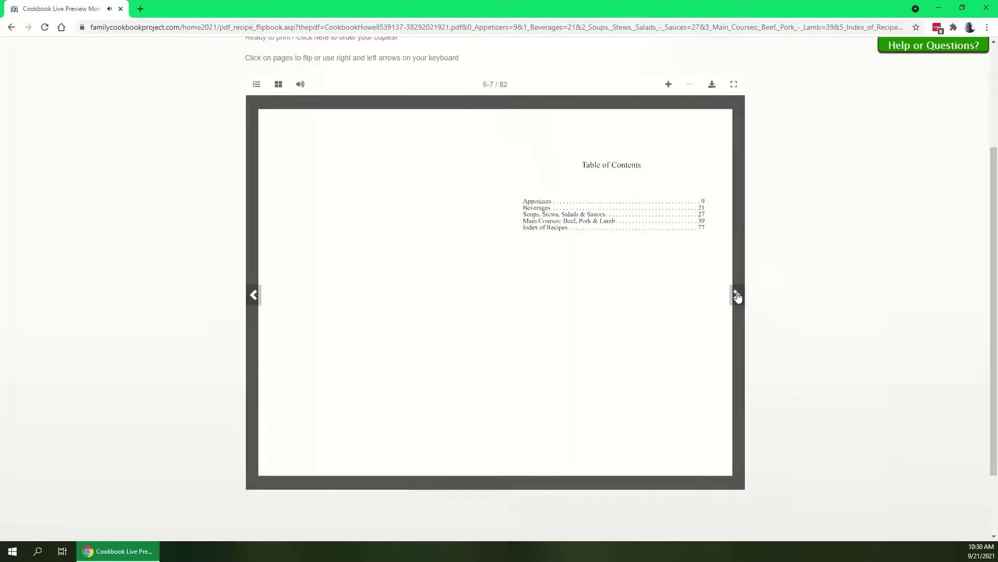
click(737, 295)
click(738, 296)
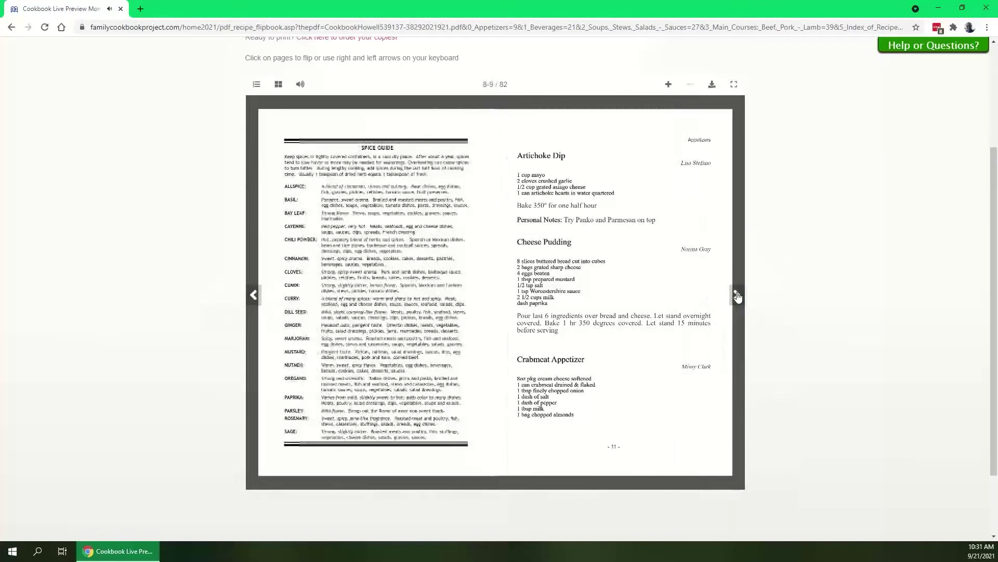
click(738, 295)
click(737, 295)
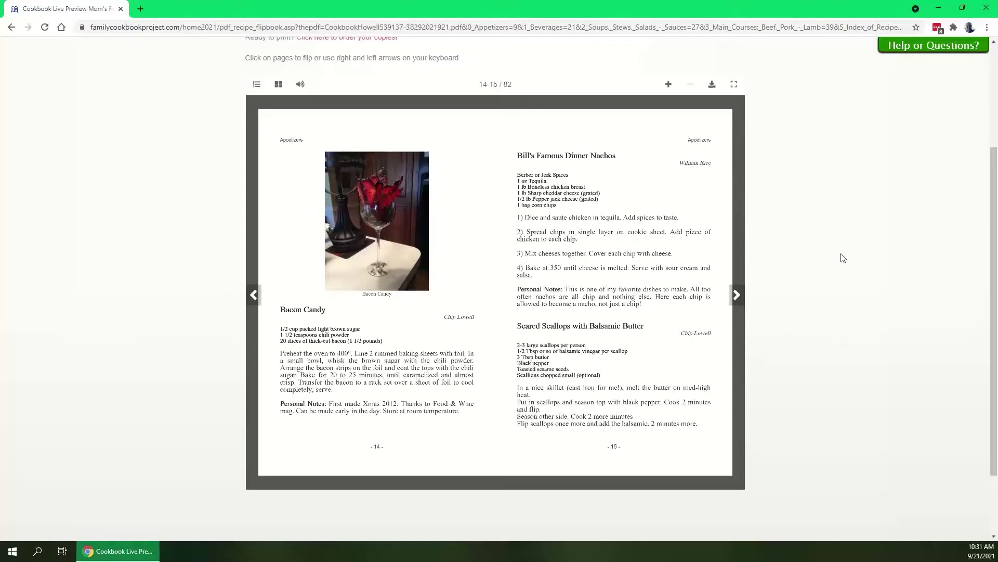
Switch the flipbook preview to fullscreen, then exit fullscreen.
click(734, 85)
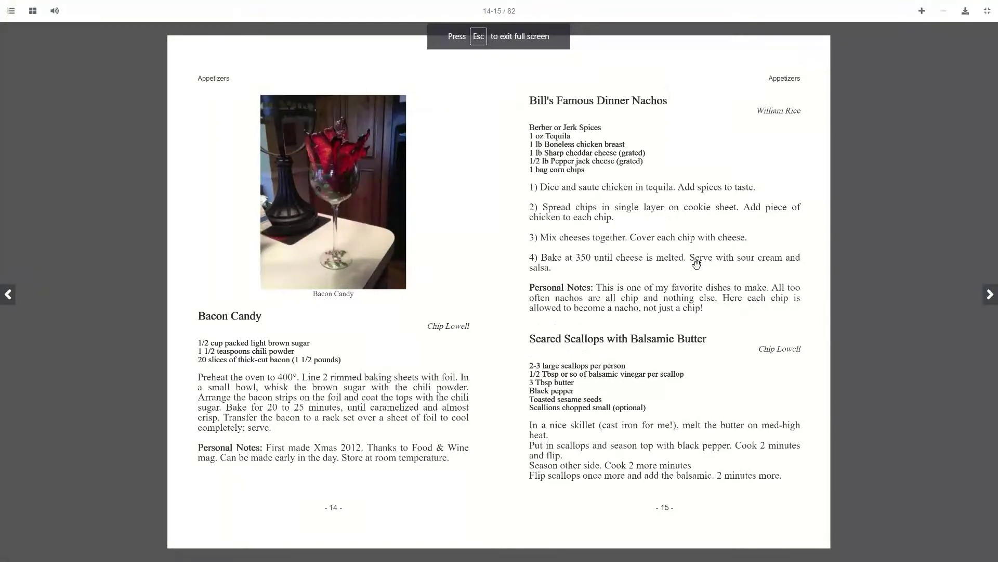
click(987, 13)
scroll(162, 312, down, 3)
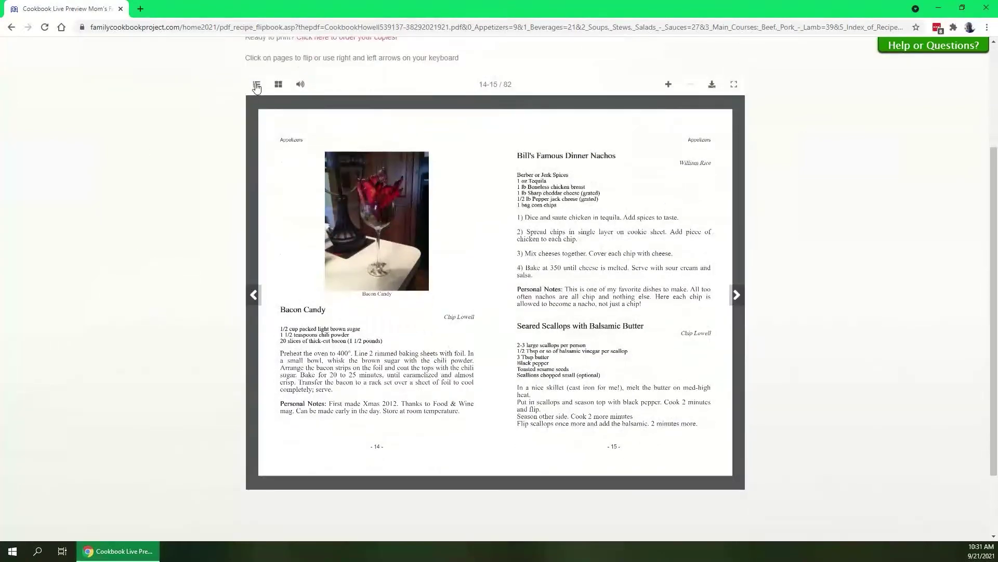
Use the Table of Contents to jump to the Back Cover, then to Main Courses.
click(256, 84)
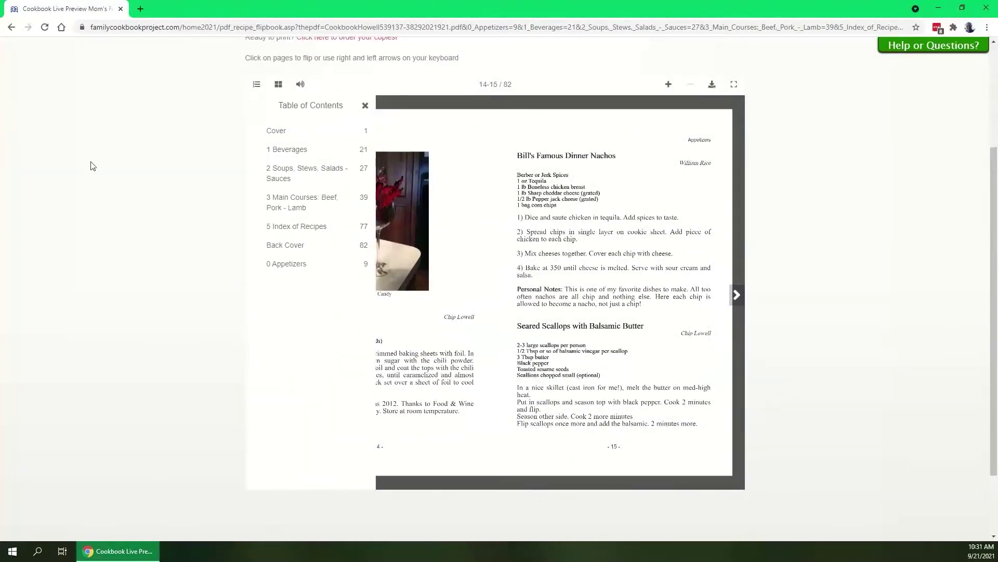
click(294, 249)
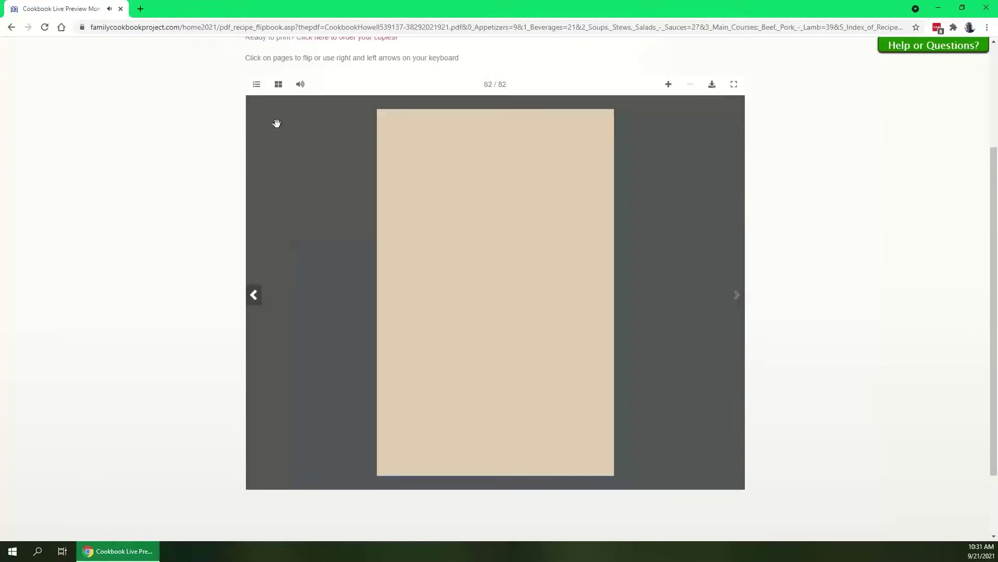
click(257, 86)
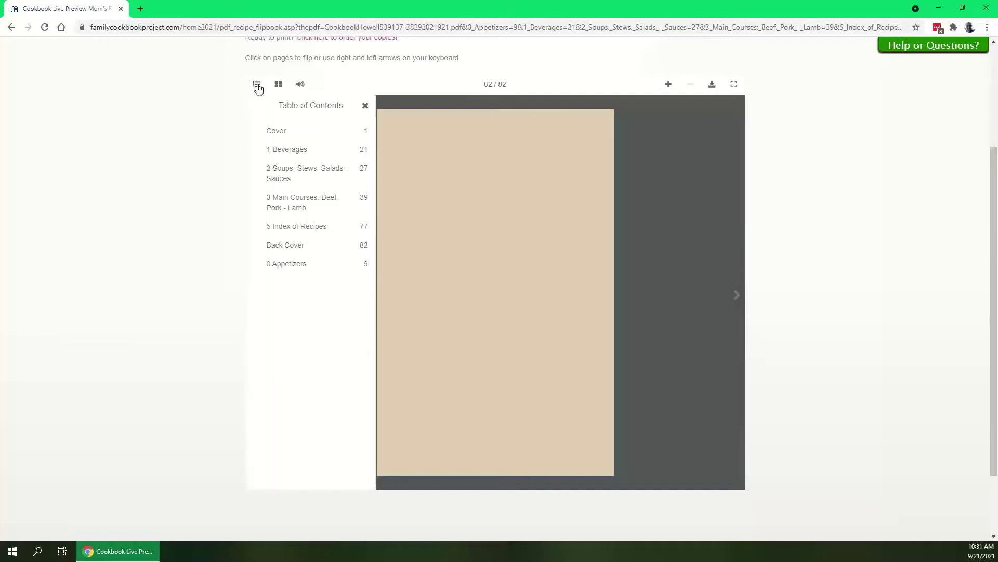
click(288, 198)
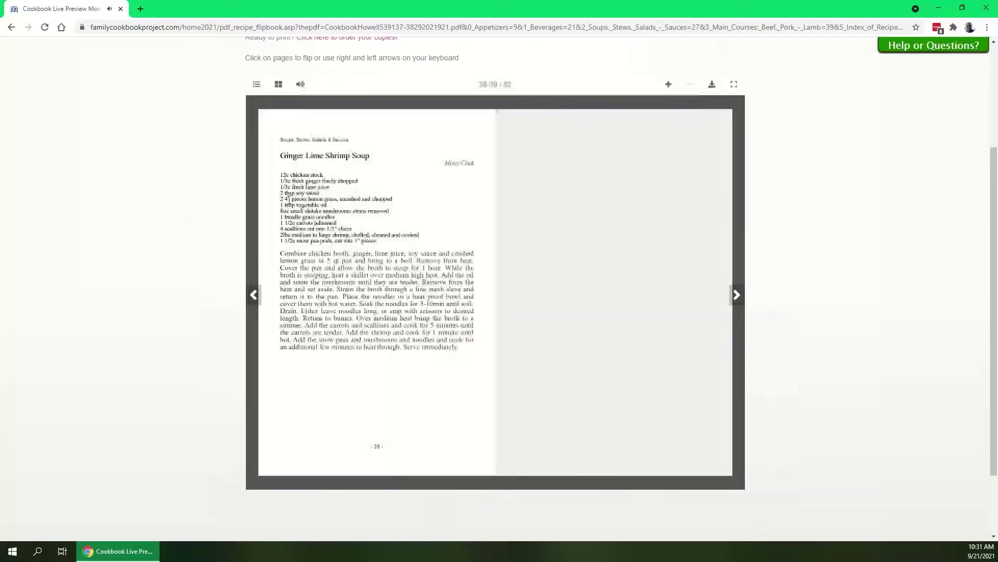
Turn to the Pulled Pork page, then pick the pages 22–23 spread from the thumbnails.
click(737, 294)
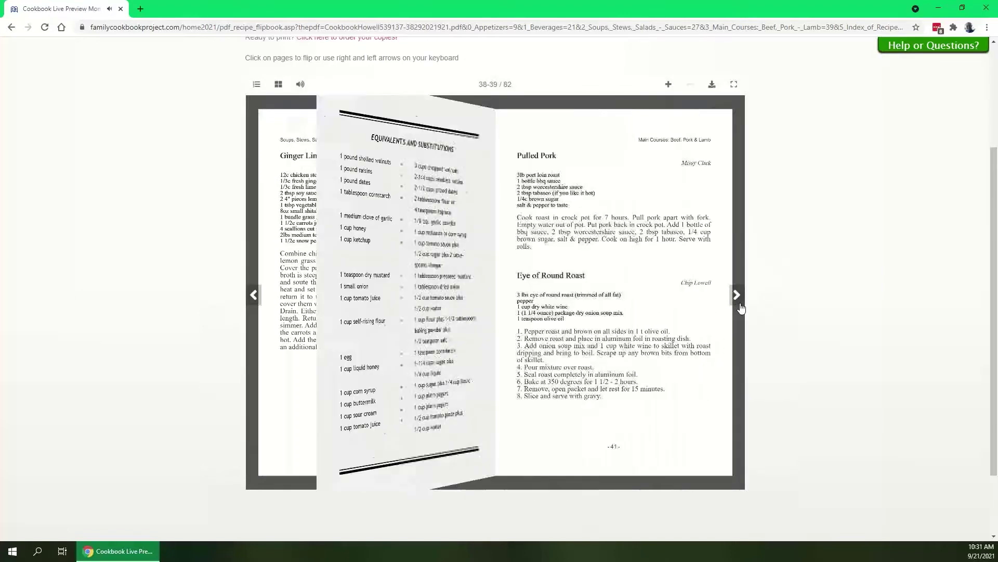
click(278, 84)
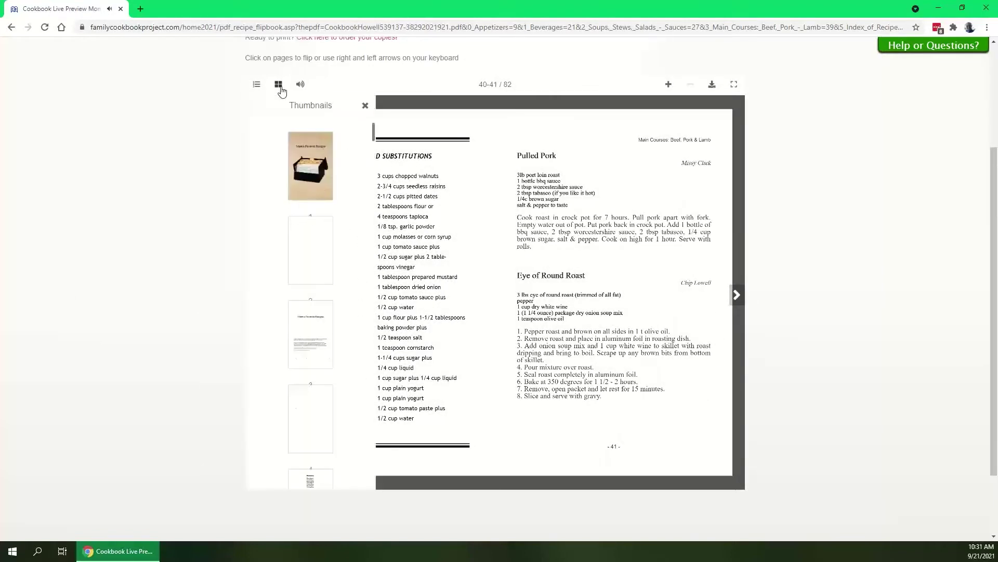
drag(375, 129, 372, 223)
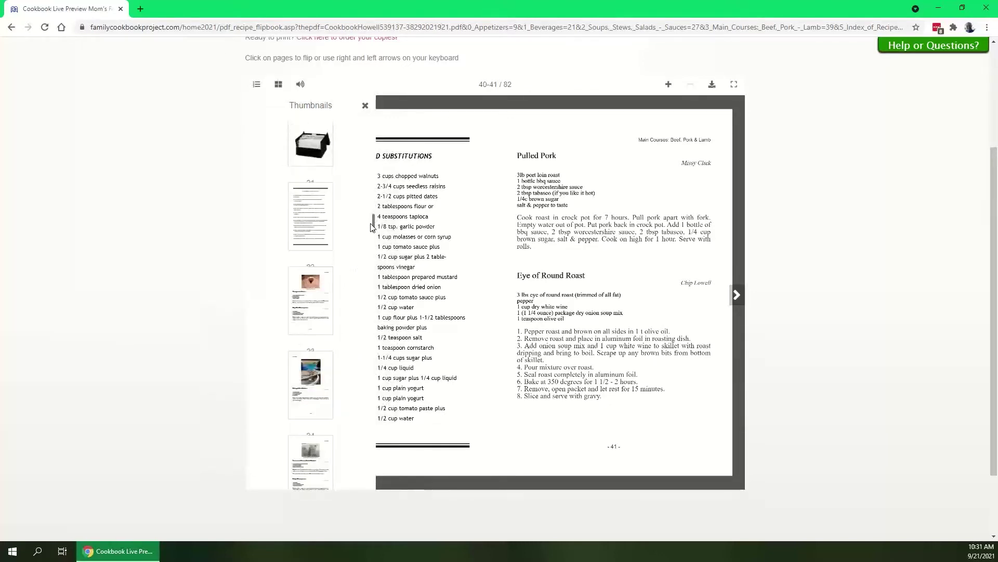
click(298, 302)
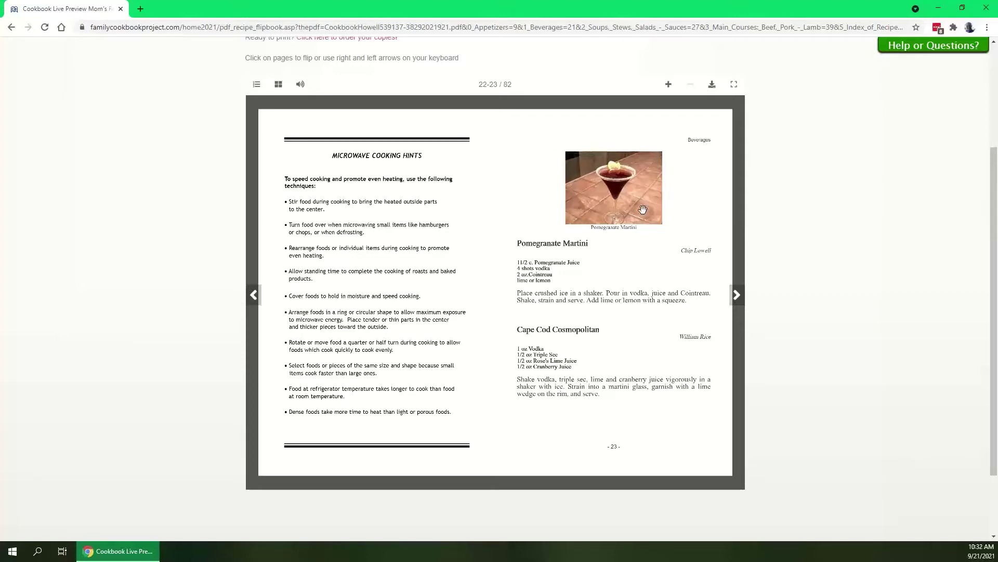
Zoom in and pan over the Pomegranate Martini photo, then zoom back out.
click(669, 84)
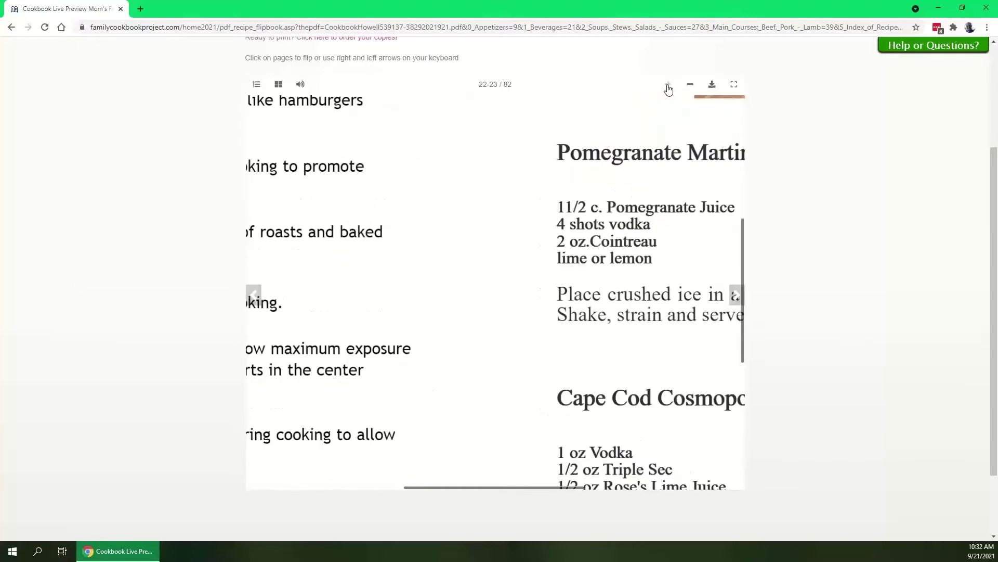
drag(635, 238, 405, 456)
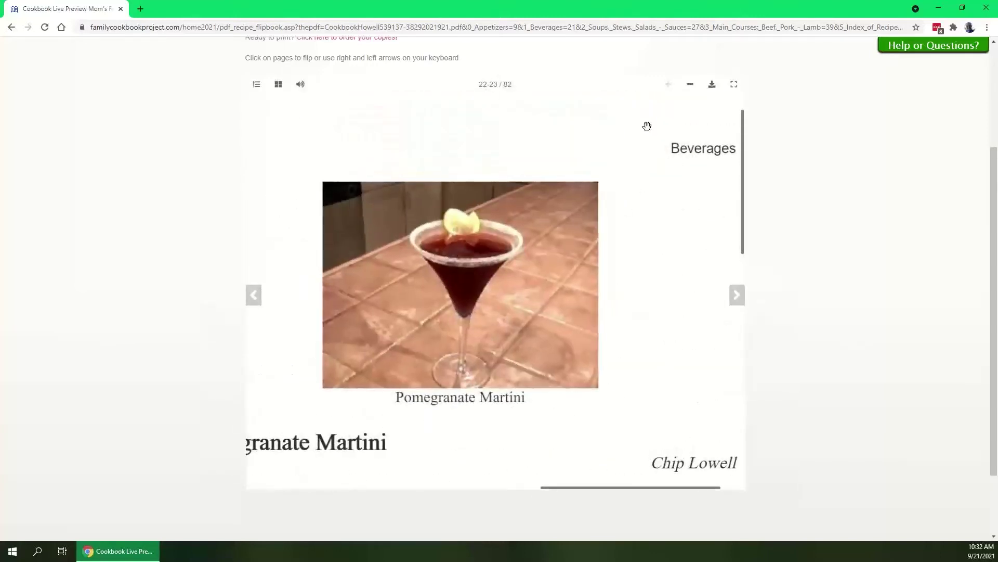
click(690, 85)
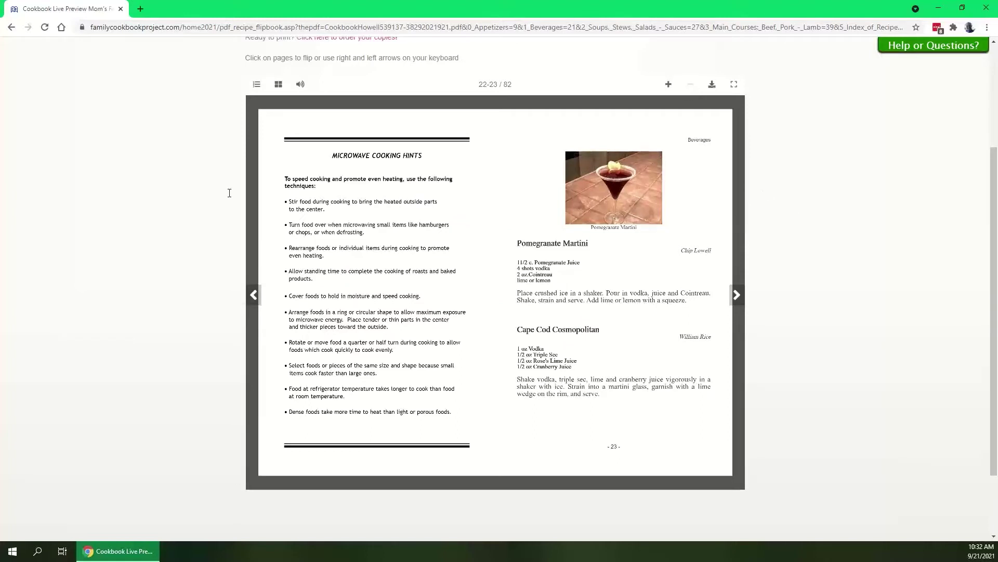
Page forward to the pages 32–33 spread with Au Jus and Wine Mushroom Sauce.
click(736, 295)
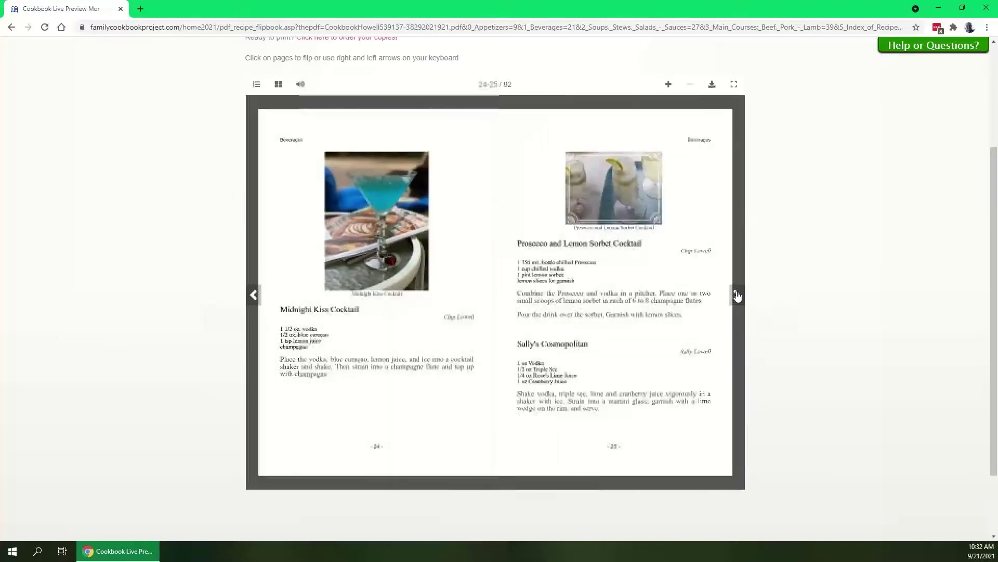
click(737, 295)
click(738, 295)
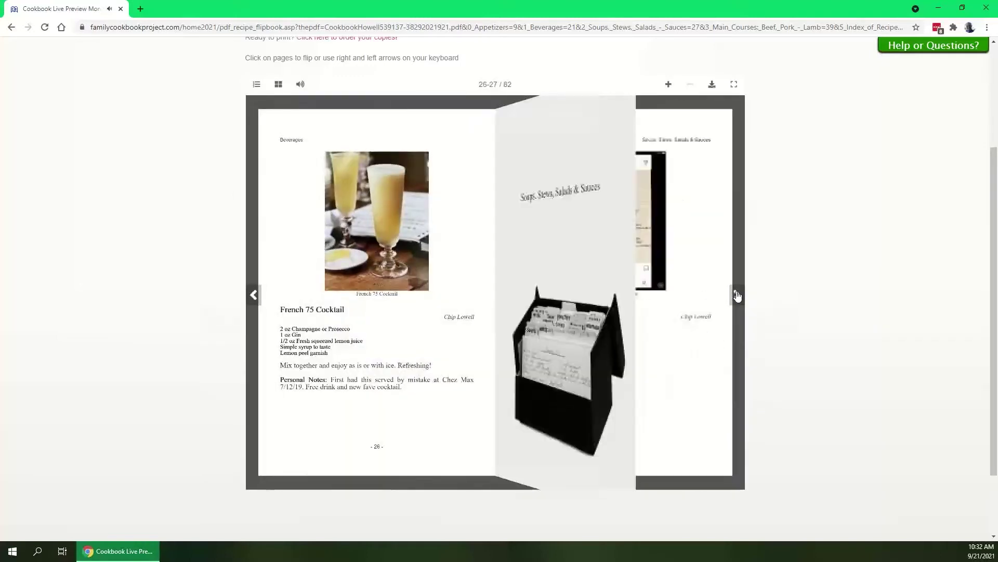
click(738, 296)
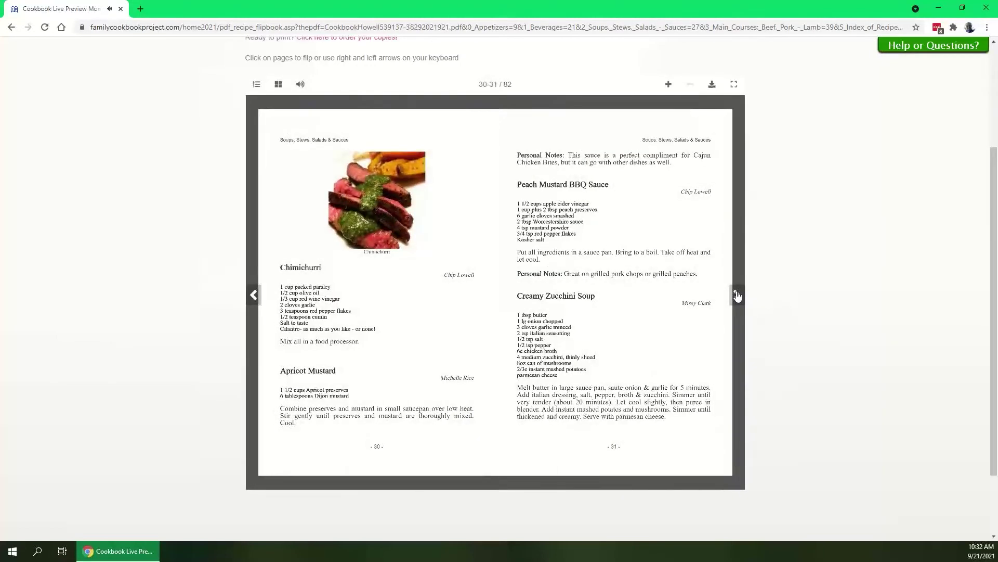
click(737, 295)
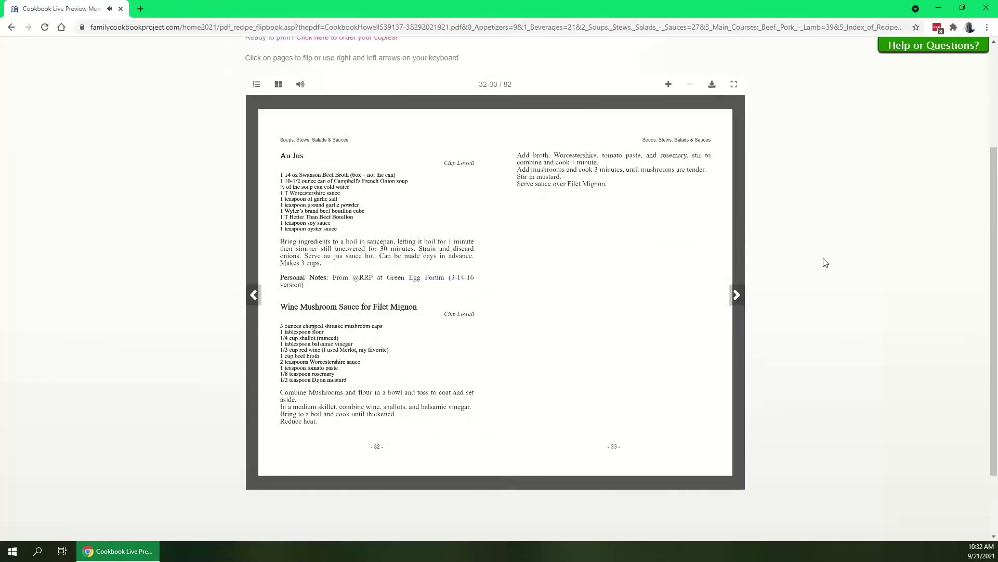
scroll(826, 262, up, 3)
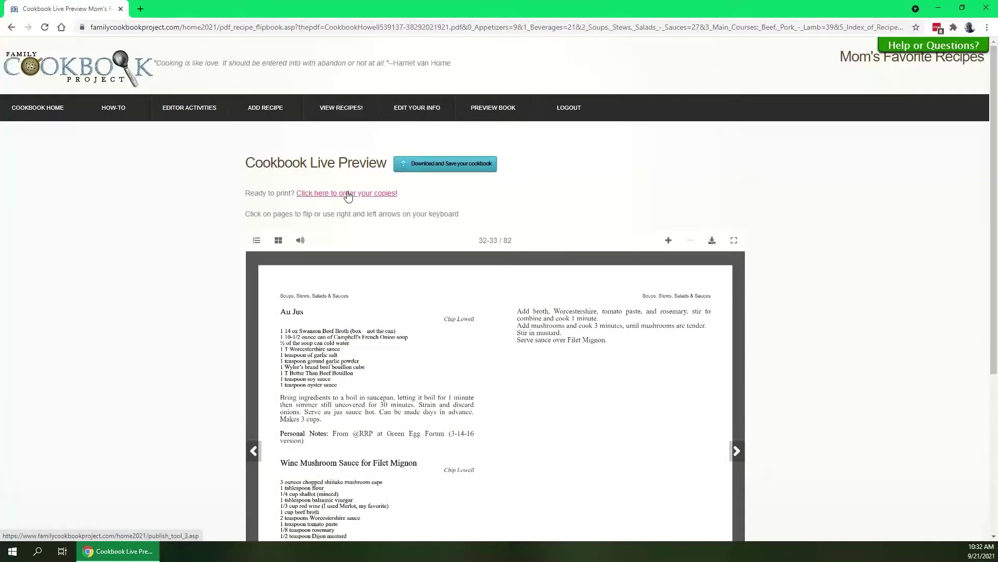
Navigate from the Printing & Publishing center to the Publish Your Cookbook page with the Cookbook Price Calculator.
mouse_move(198, 110)
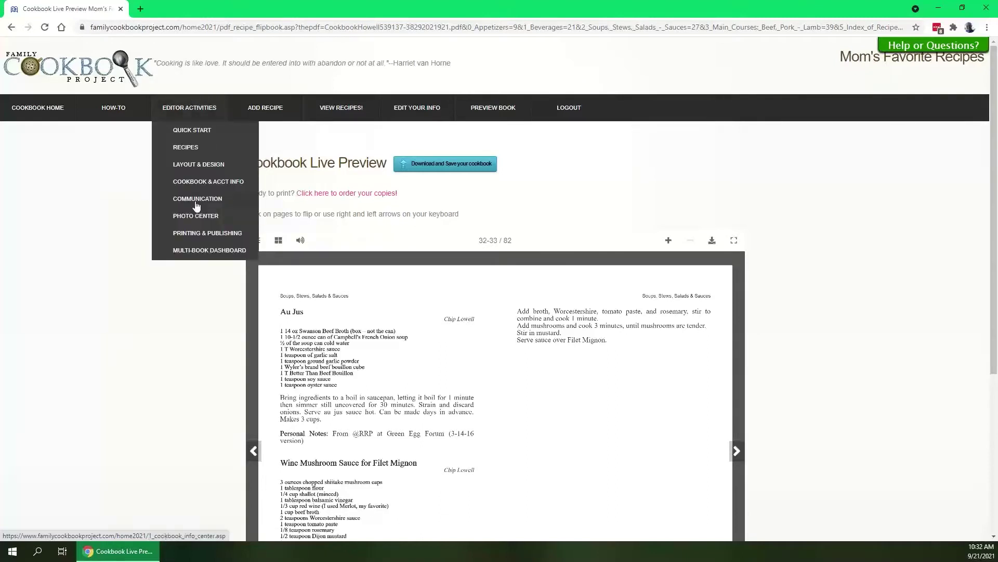
click(196, 233)
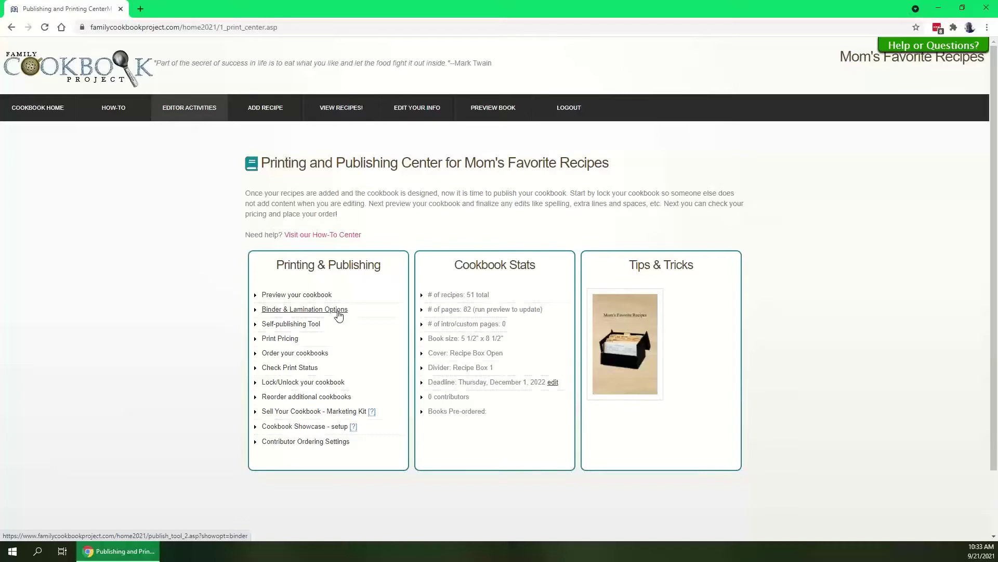
click(286, 339)
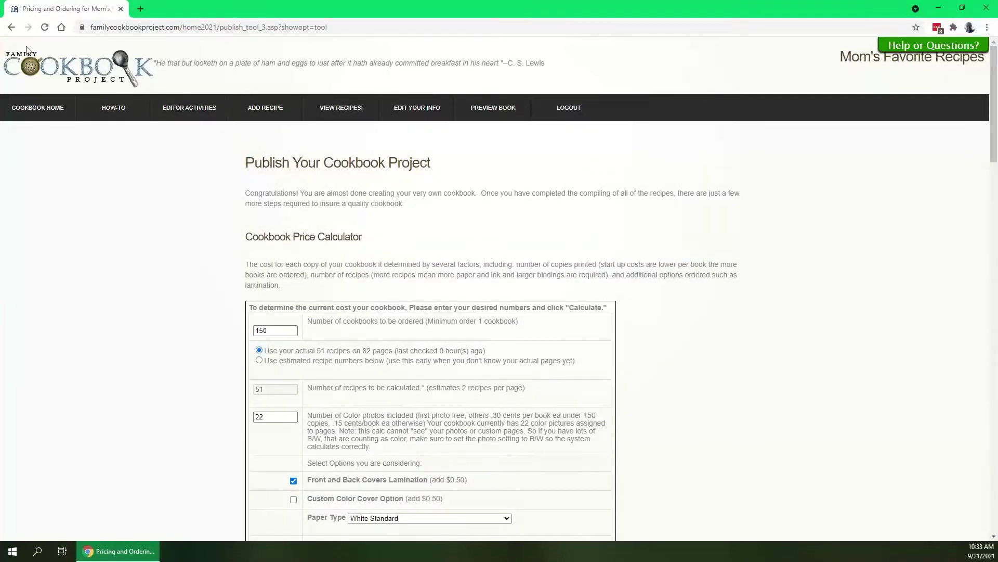
click(11, 27)
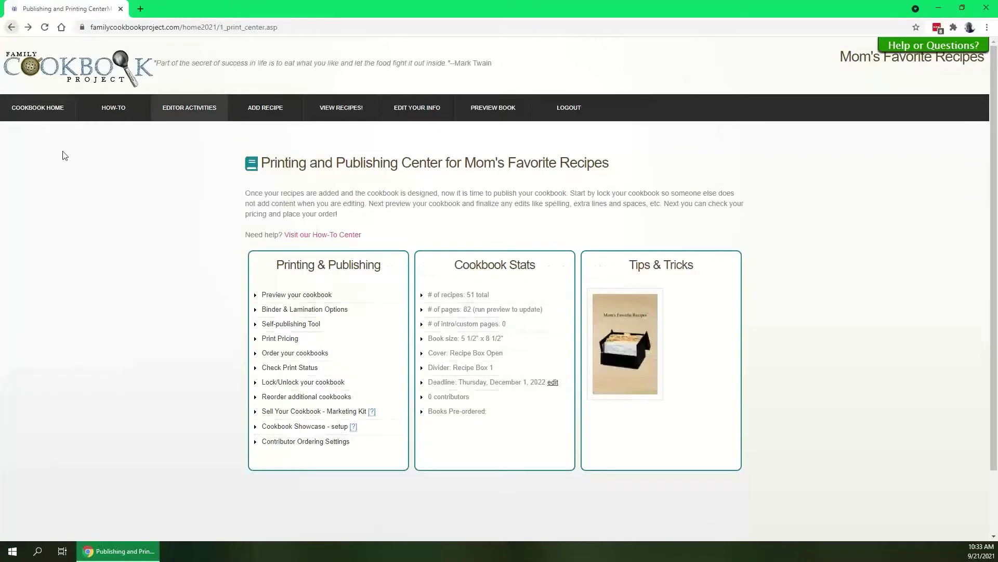
click(276, 355)
click(12, 27)
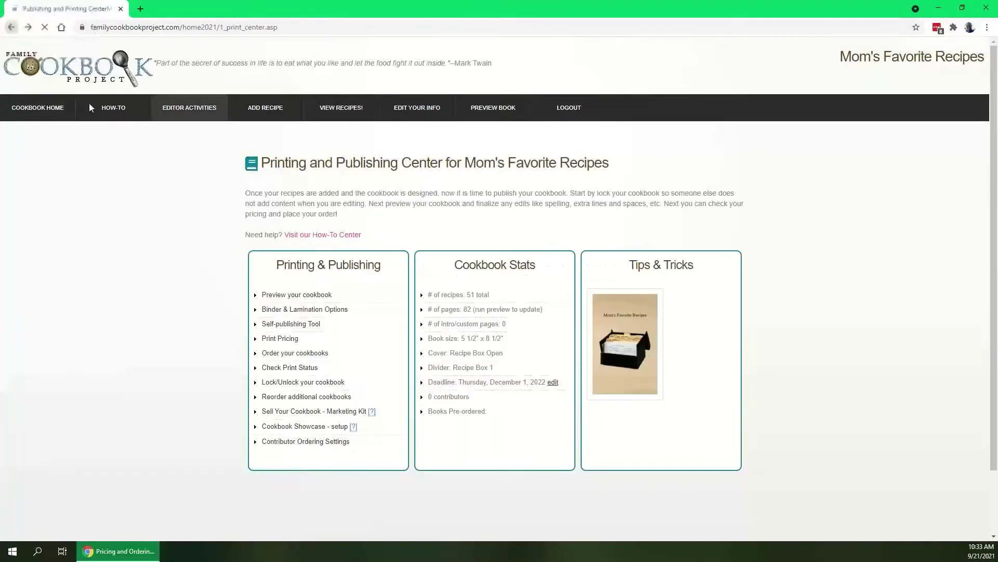
click(302, 370)
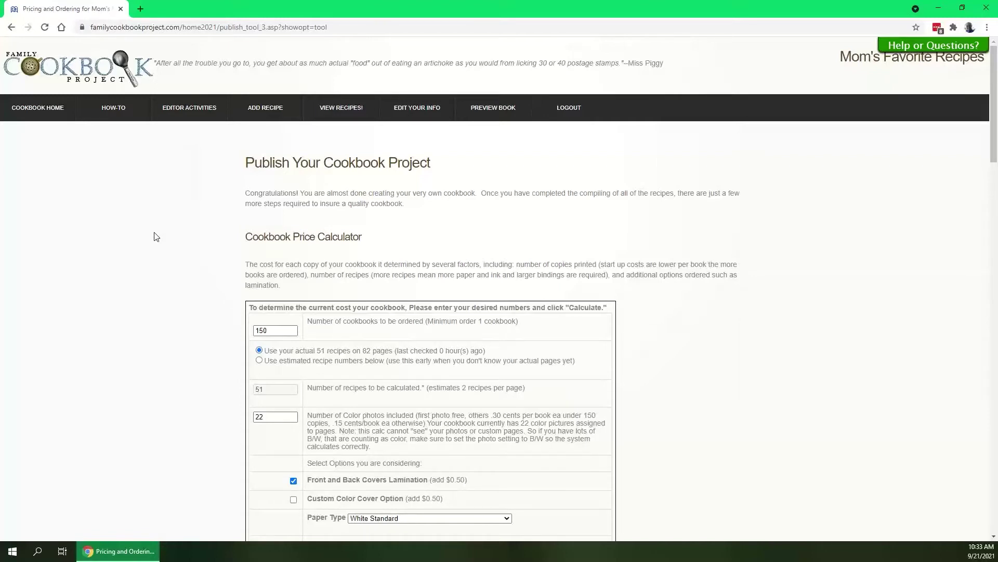
Calculate 150 copies: $8.89 per book, $1333.50 printing total, $111 shipping.
scroll(163, 244, down, 4)
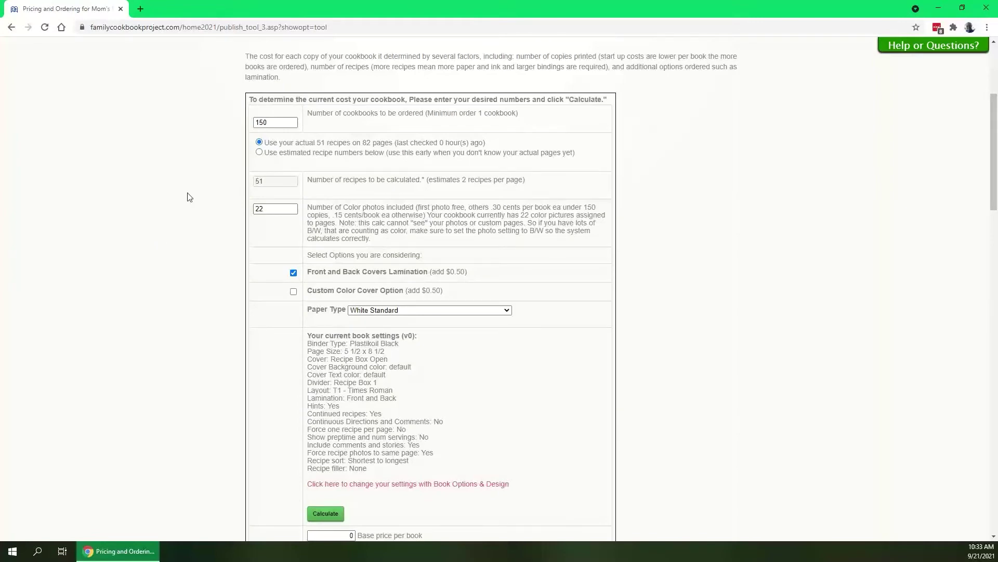
scroll(171, 212, down, 1)
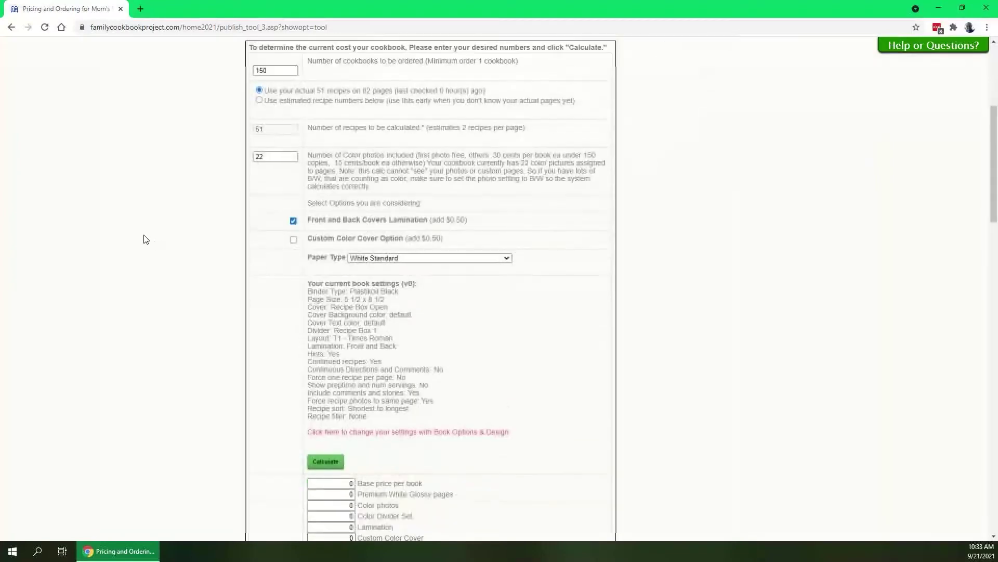
click(315, 463)
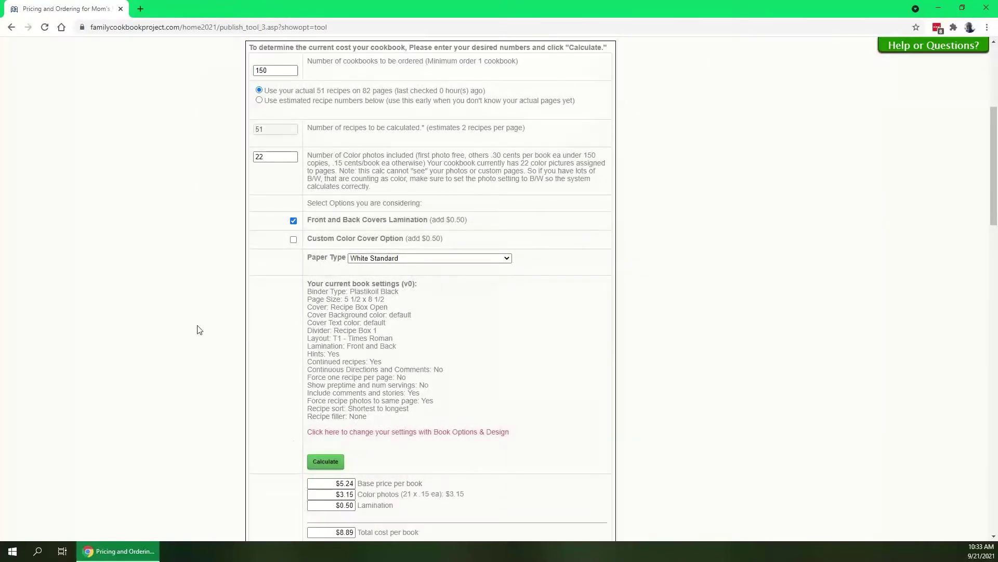
scroll(192, 329, down, 2)
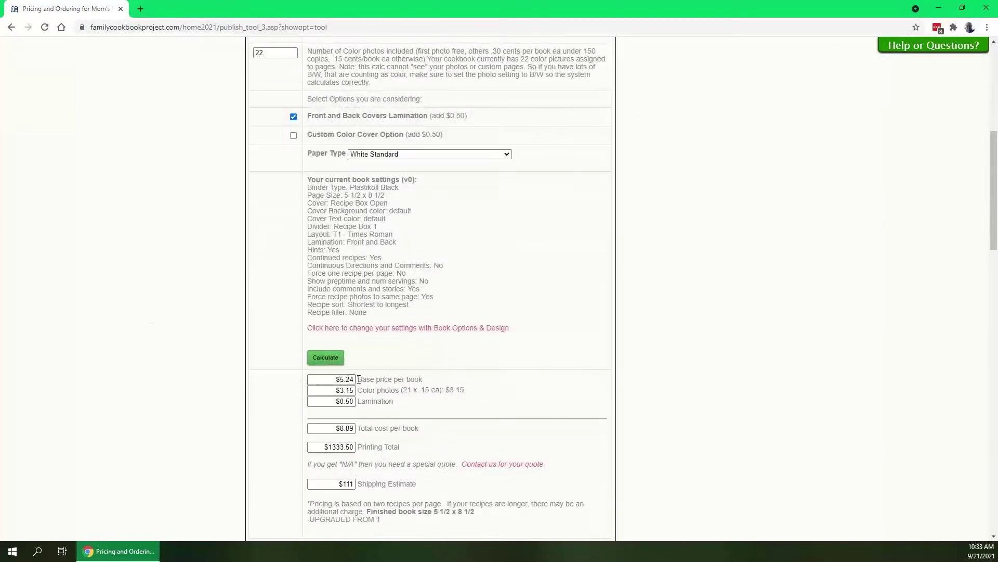
drag(352, 380, 336, 379)
click(378, 380)
Change the quantity from 150 to 1 copy and recalculate: $48.53 per book, $19 shipping.
scroll(423, 422, up, 5)
double_click(278, 226)
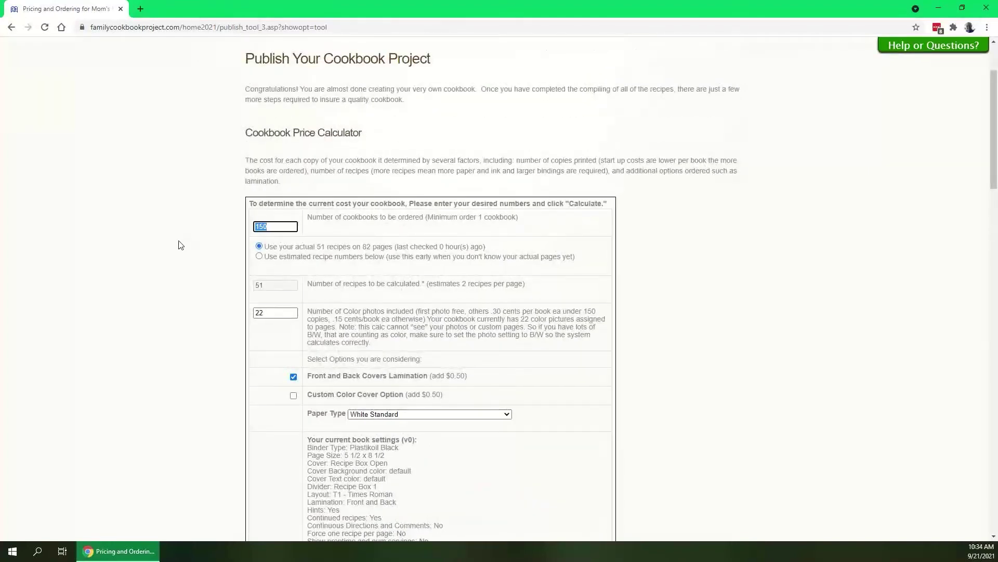
text(1)
click(177, 246)
scroll(166, 252, down, 6)
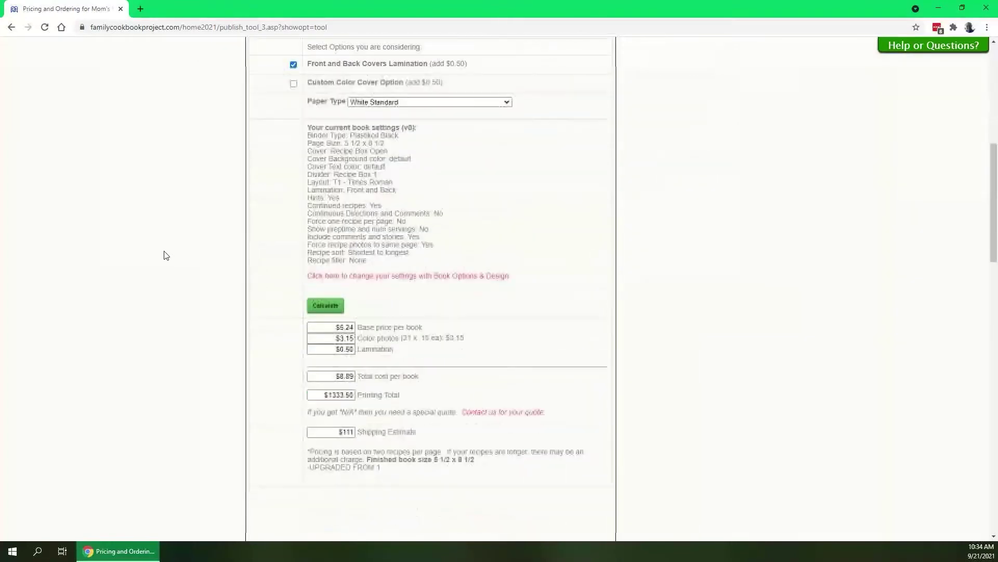
click(329, 308)
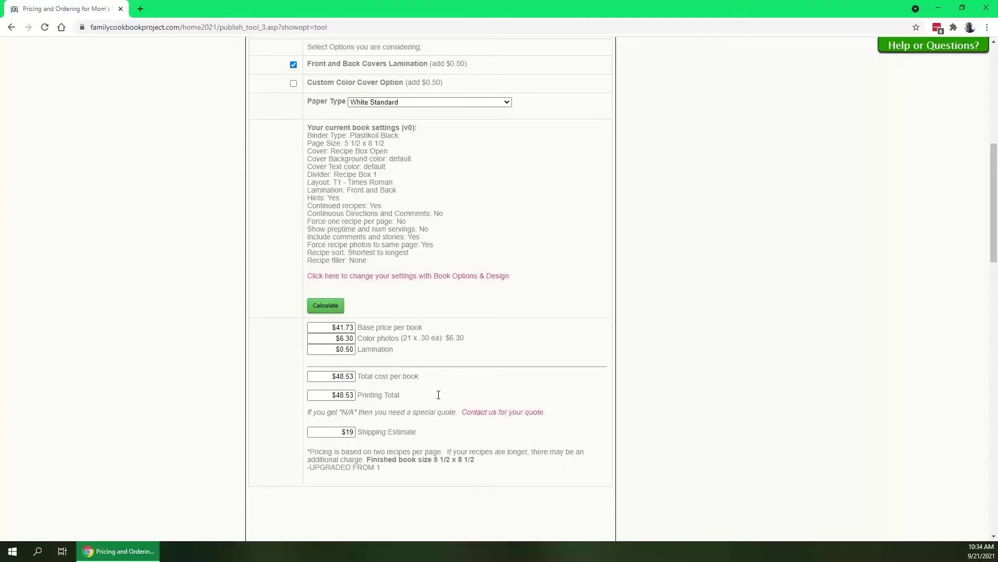
scroll(466, 419, up, 4)
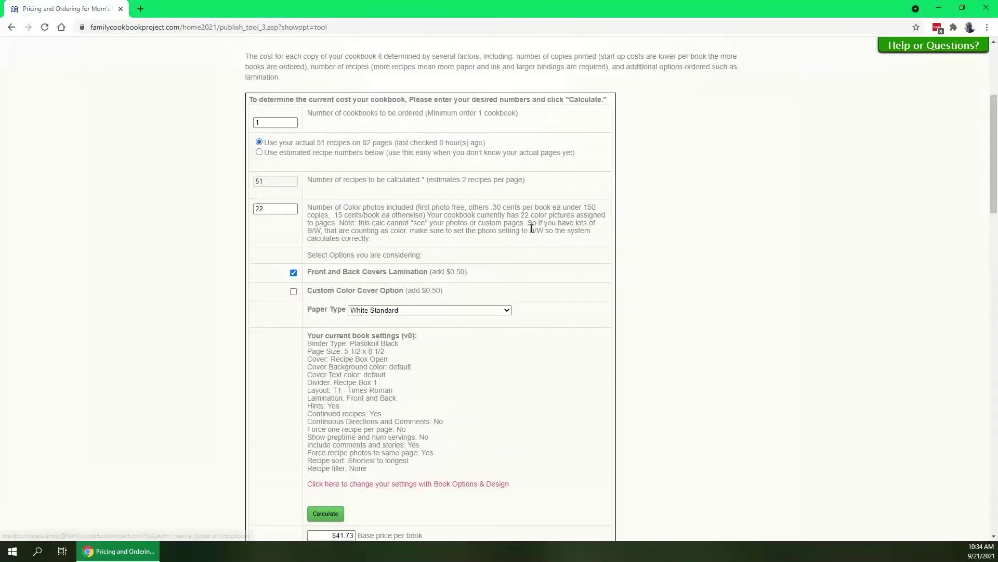
Pick 10 copies and recalculate: $28.92 per book, $289.22 total, $31 shipping.
click(266, 121)
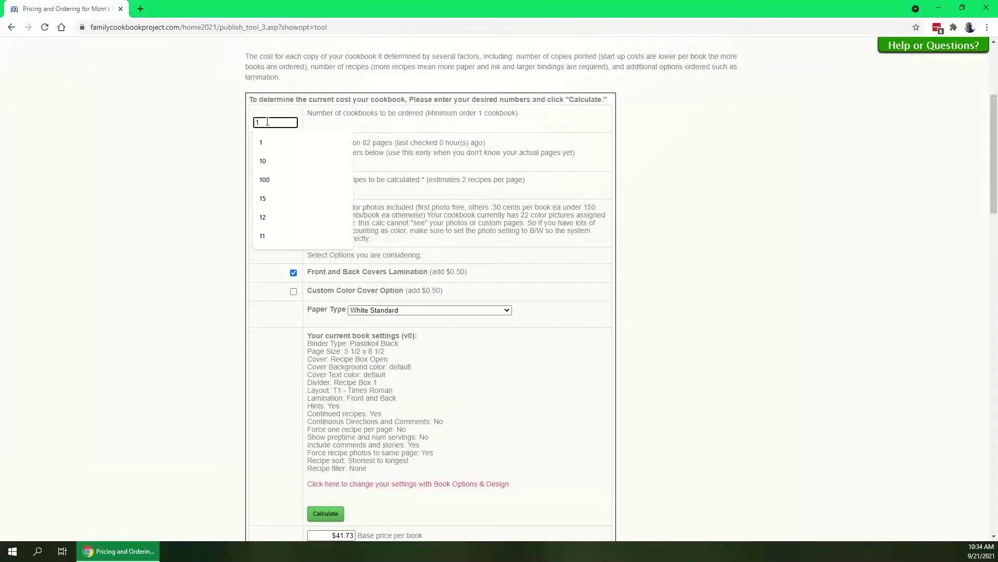
click(217, 128)
scroll(234, 218, down, 5)
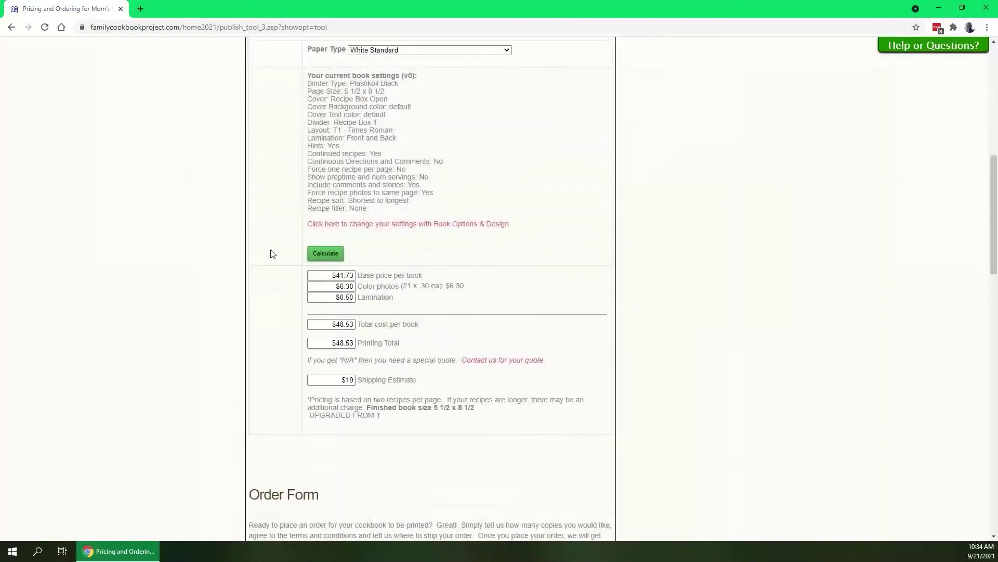
click(324, 253)
scroll(233, 232, up, 5)
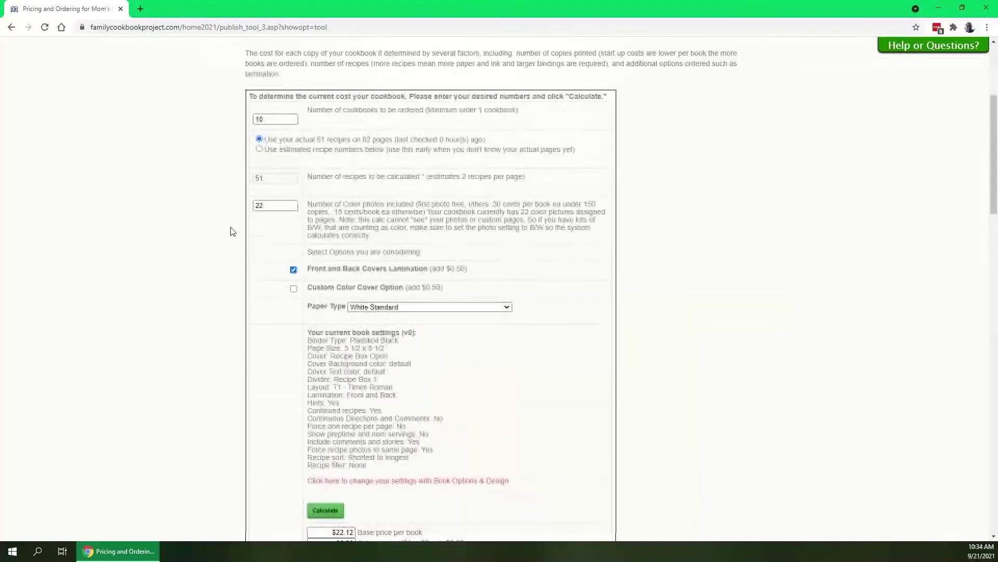
scroll(232, 231, up, 1)
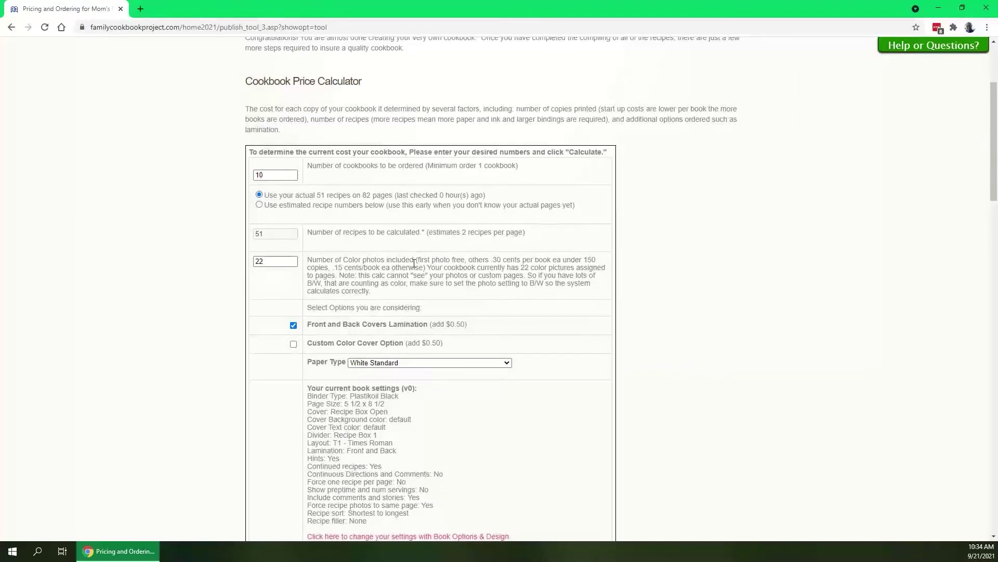
scroll(414, 262, up, 3)
mouse_move(196, 109)
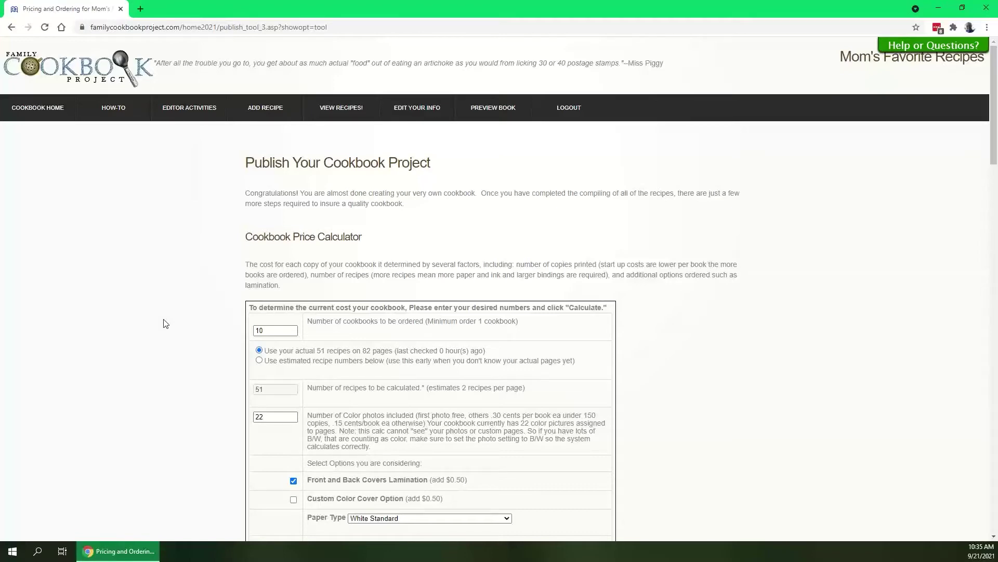
scroll(164, 324, down, 2)
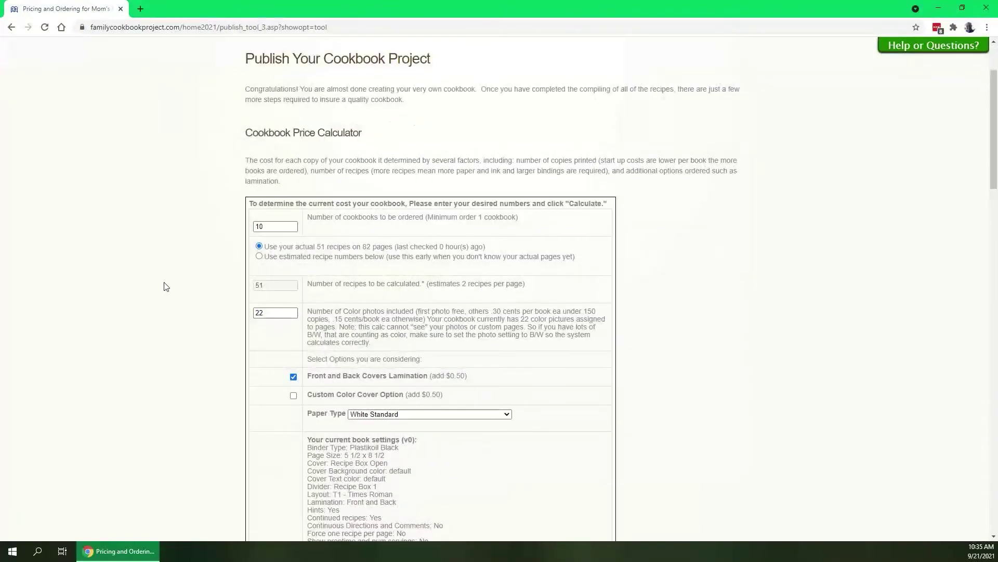
scroll(166, 287, down, 2)
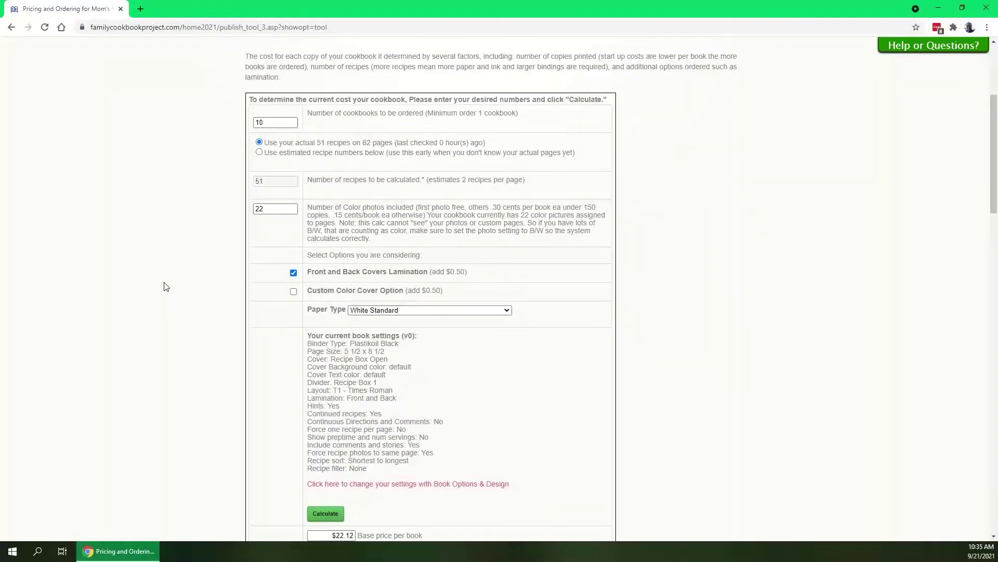
drag(403, 291, 313, 291)
click(313, 291)
click(294, 292)
click(294, 292)
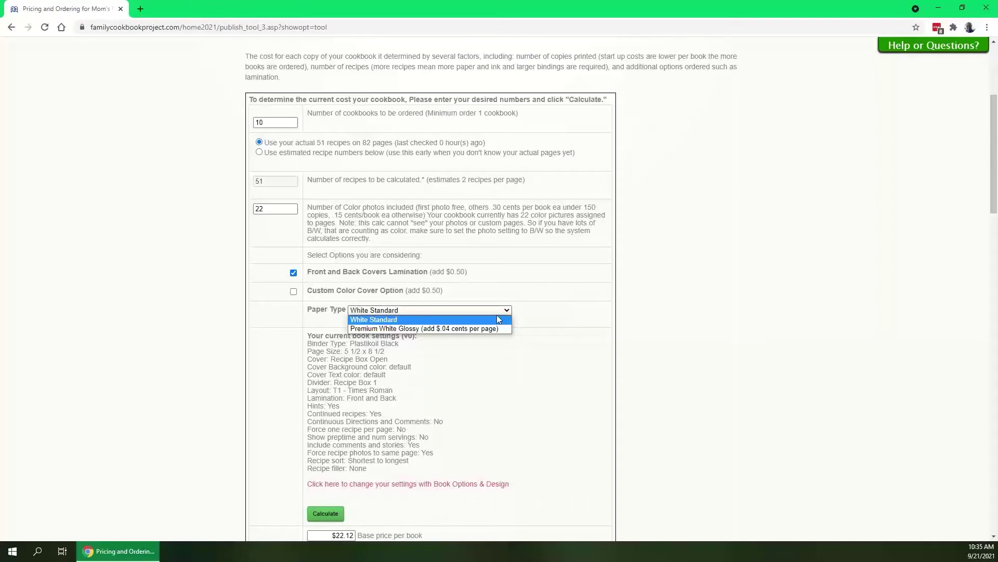
click(520, 318)
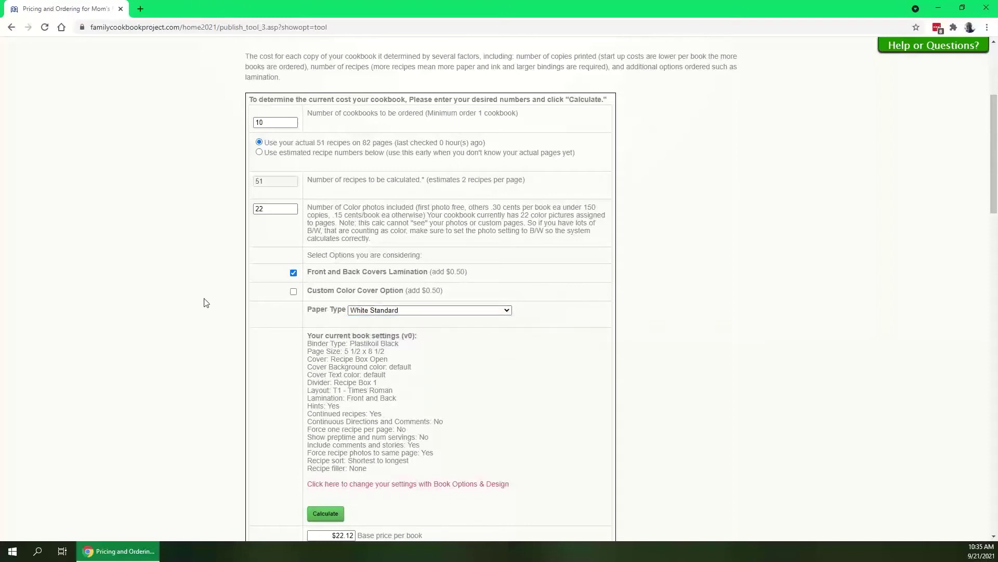
scroll(187, 296, down, 2)
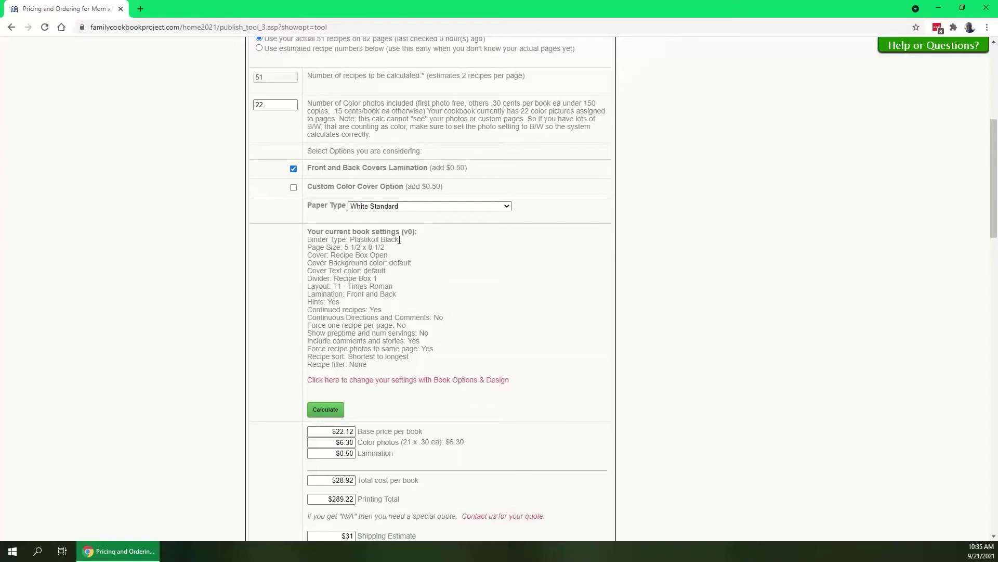
drag(399, 240, 338, 243)
click(338, 256)
click(339, 244)
drag(400, 292, 323, 291)
click(324, 291)
scroll(669, 290, up, 1)
scroll(670, 291, up, 1)
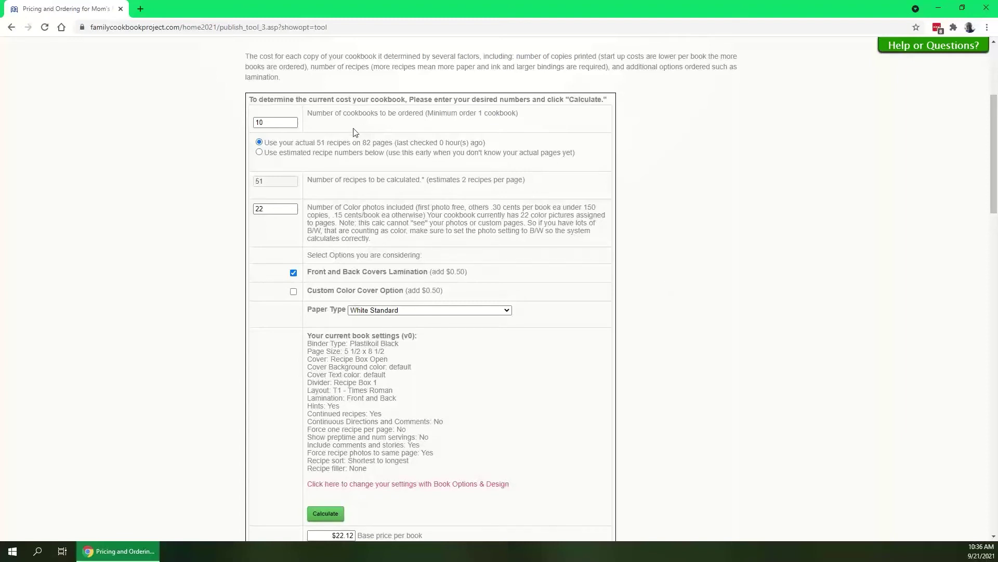
Switch to estimated recipe numbers with 200 recipes and 50 color photos.
drag(314, 142, 351, 144)
click(347, 143)
click(260, 152)
key(Tab)
text(200)
key(Tab)
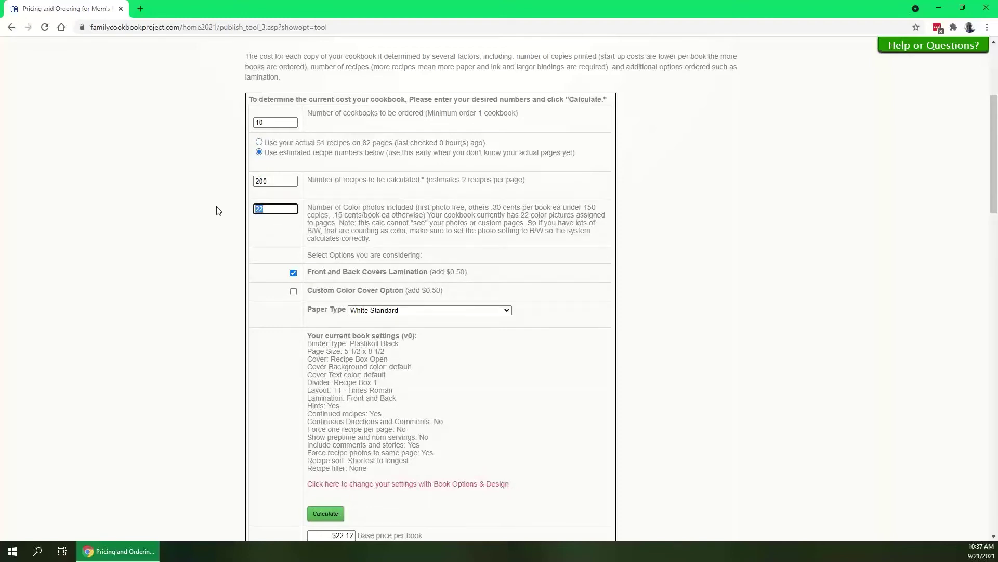
text(50)
Recalculate the estimate: $38.42 per book and $384.25 printing total.
drag(527, 183, 382, 188)
click(380, 182)
scroll(196, 258, down, 3)
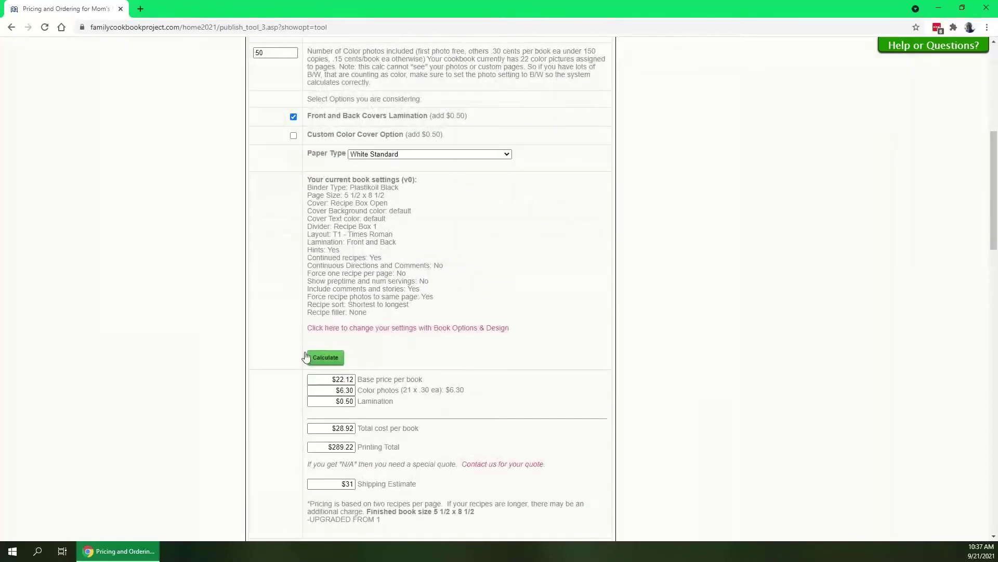
click(307, 356)
scroll(216, 308, up, 2)
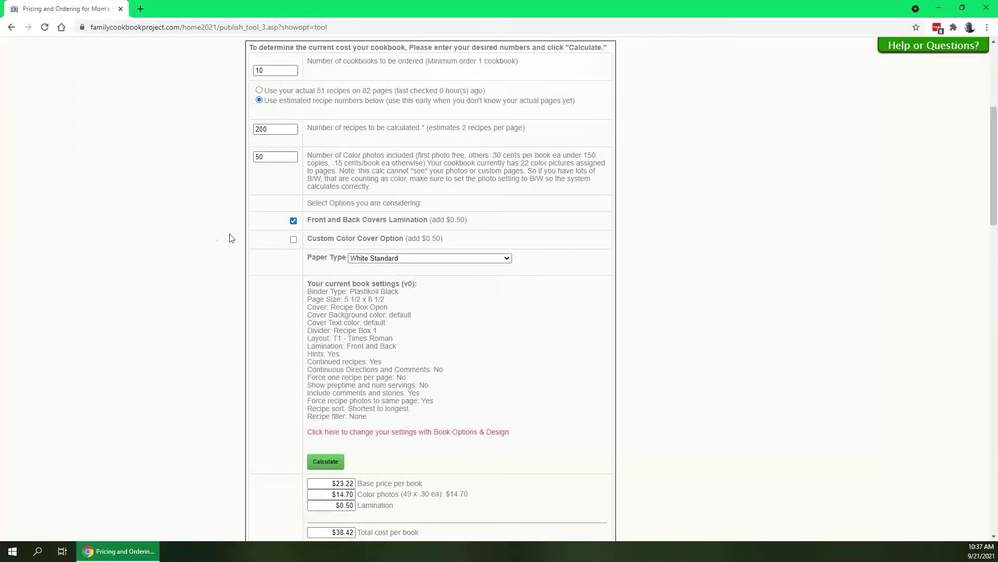
scroll(203, 252, down, 3)
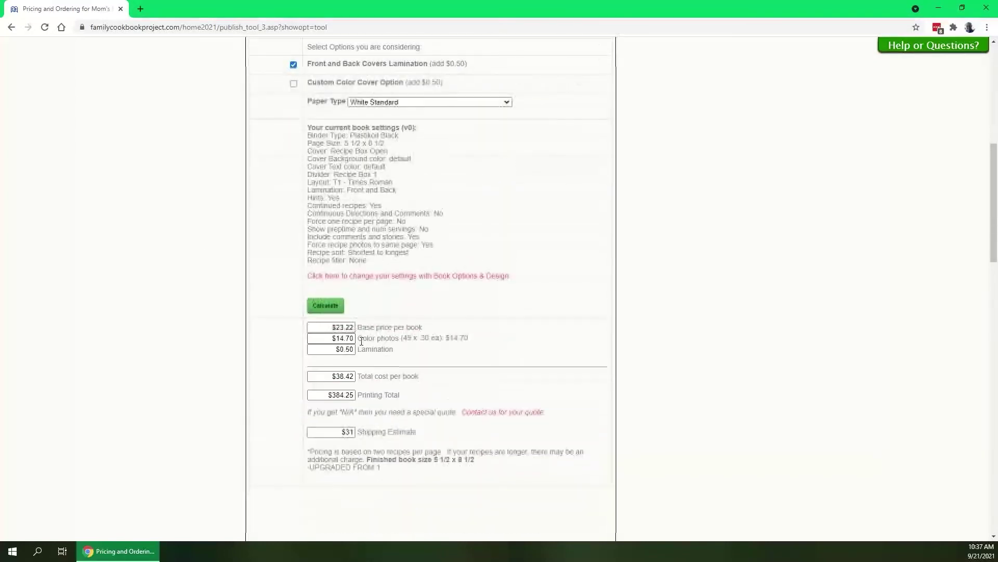
scroll(165, 240, up, 5)
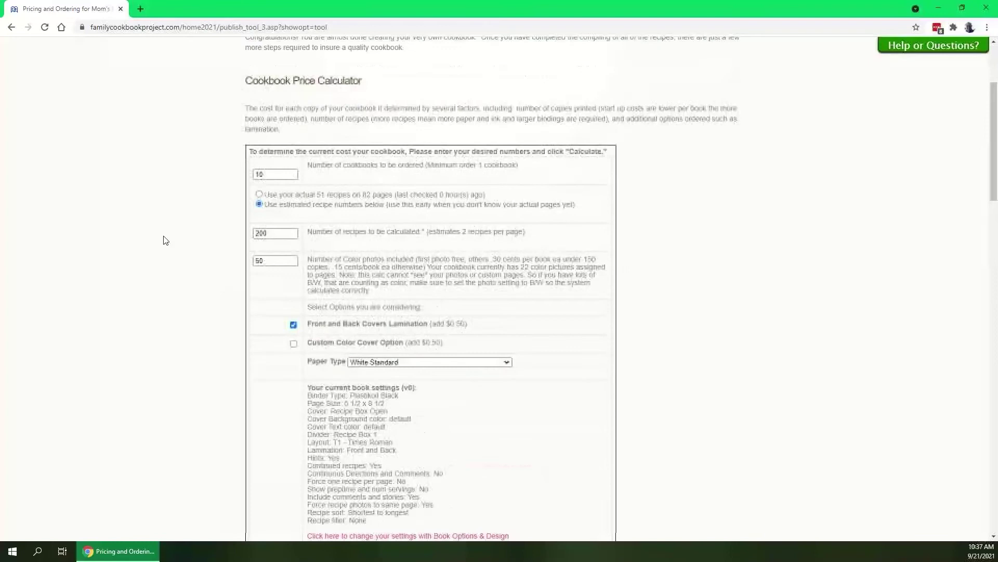
click(260, 196)
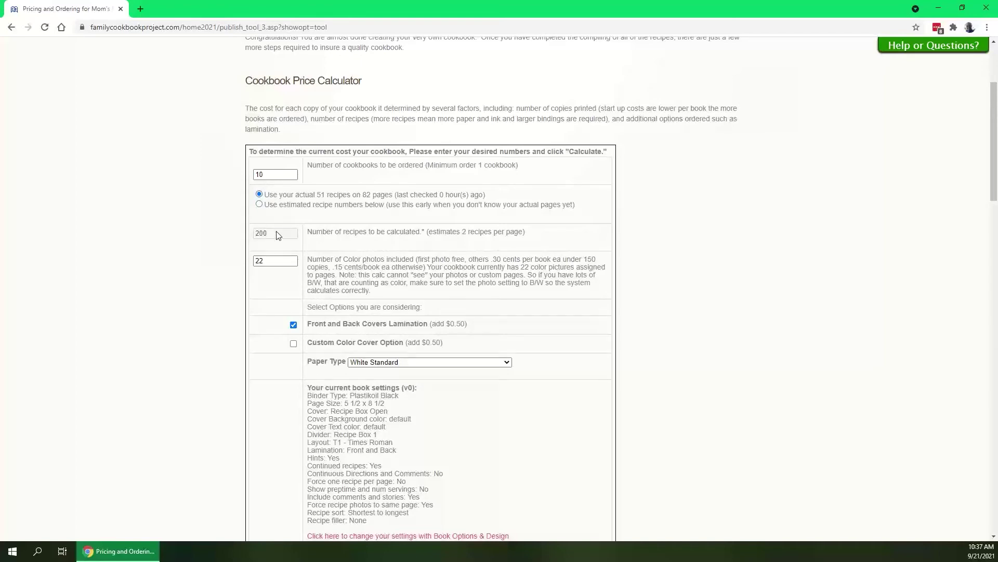
scroll(197, 268, down, 3)
click(314, 410)
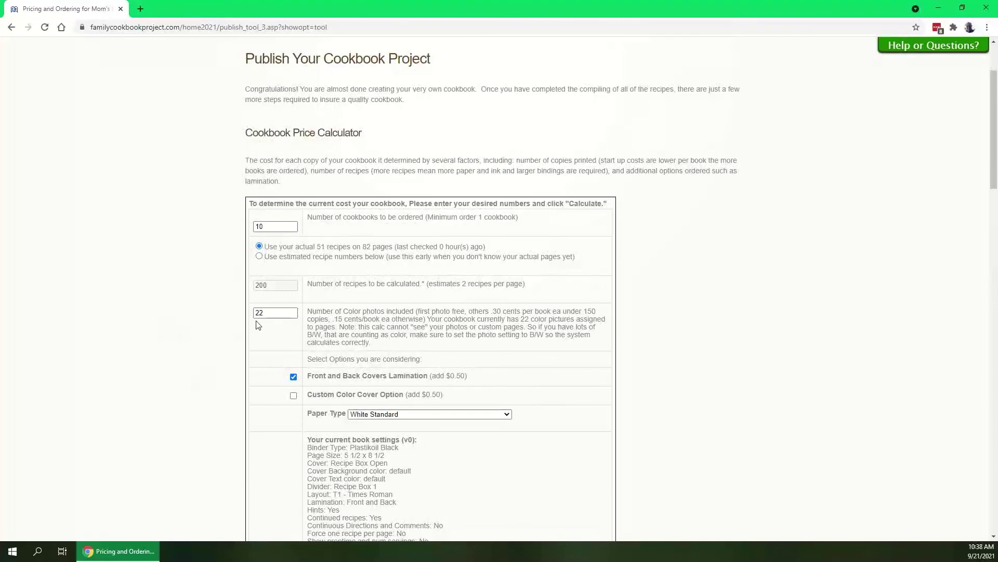
scroll(192, 354, down, 7)
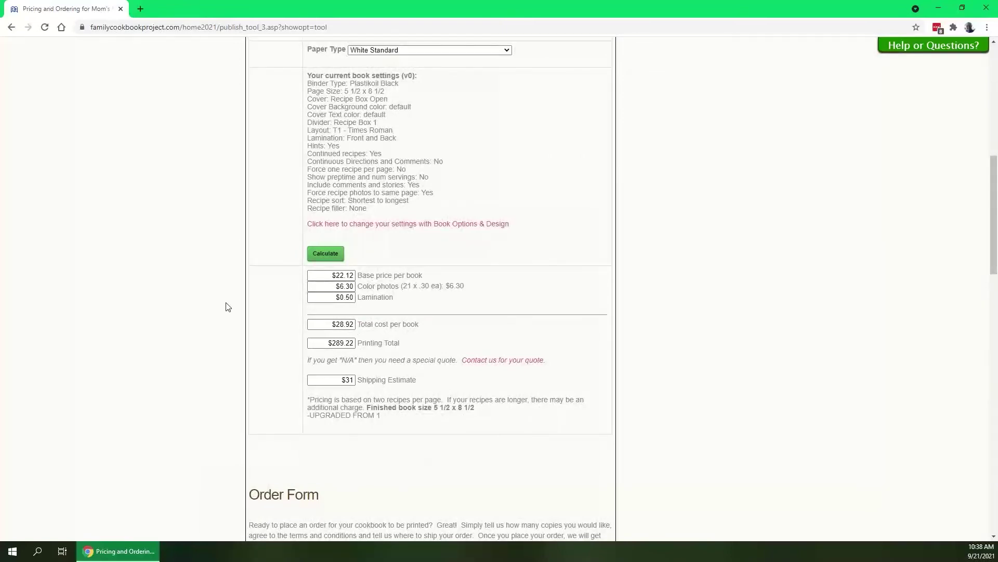
scroll(231, 315, down, 1)
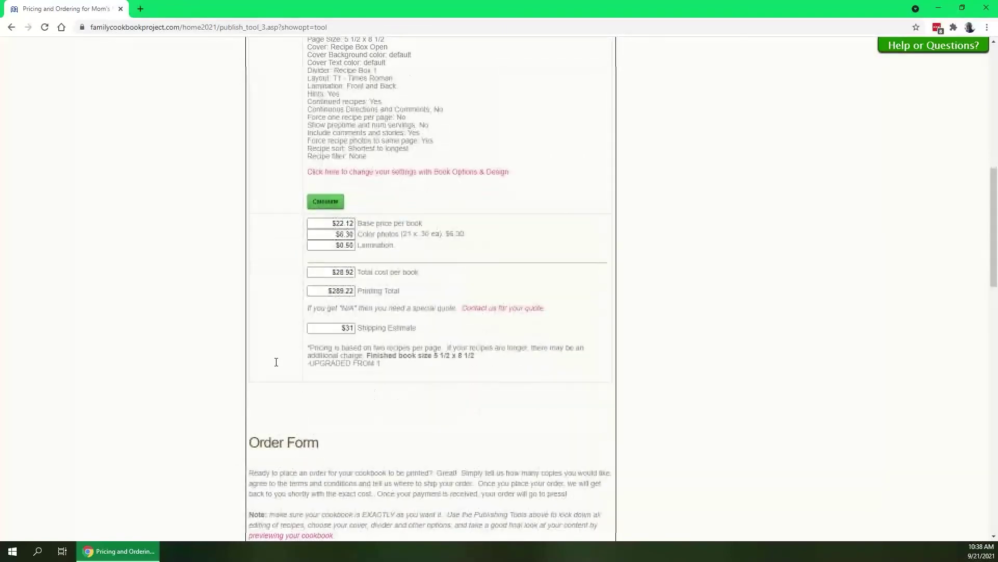
scroll(223, 327, down, 5)
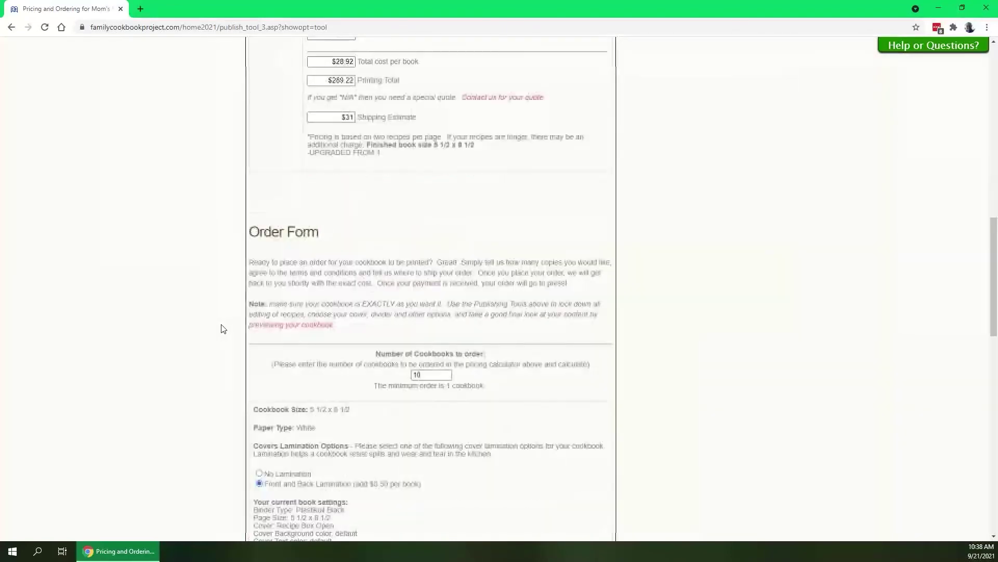
scroll(212, 265, up, 1)
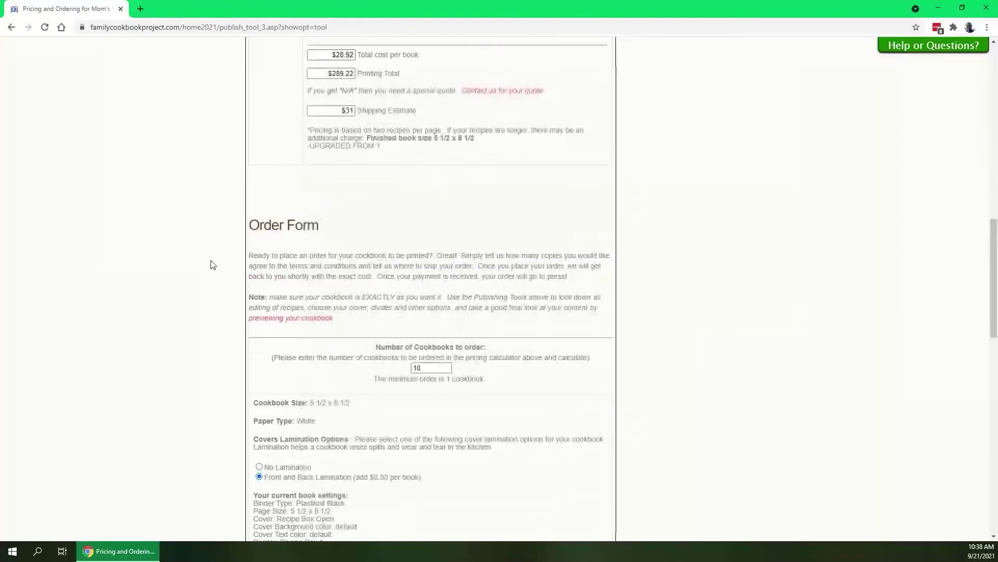
scroll(208, 264, down, 3)
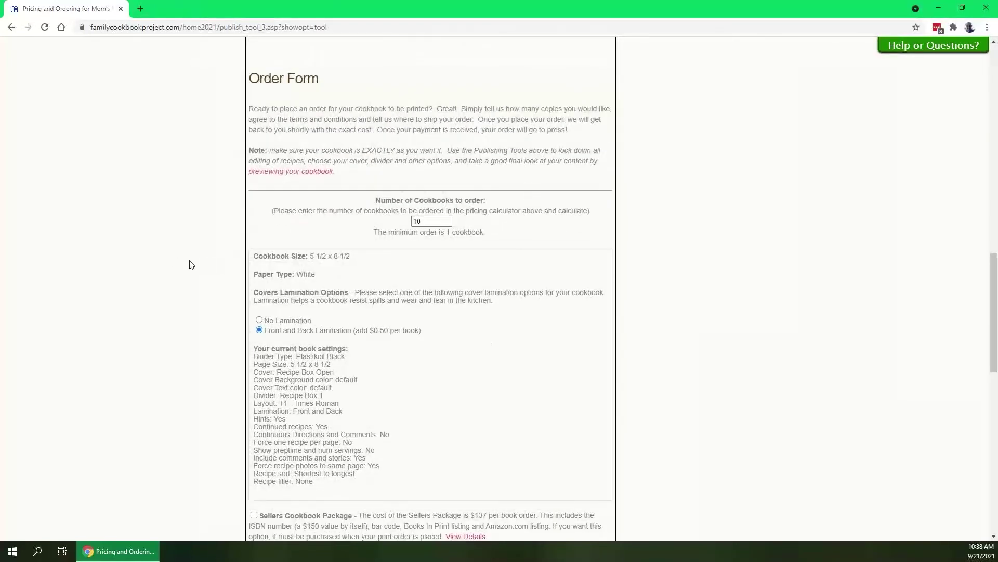
double_click(432, 221)
click(438, 236)
scroll(494, 225, up, 15)
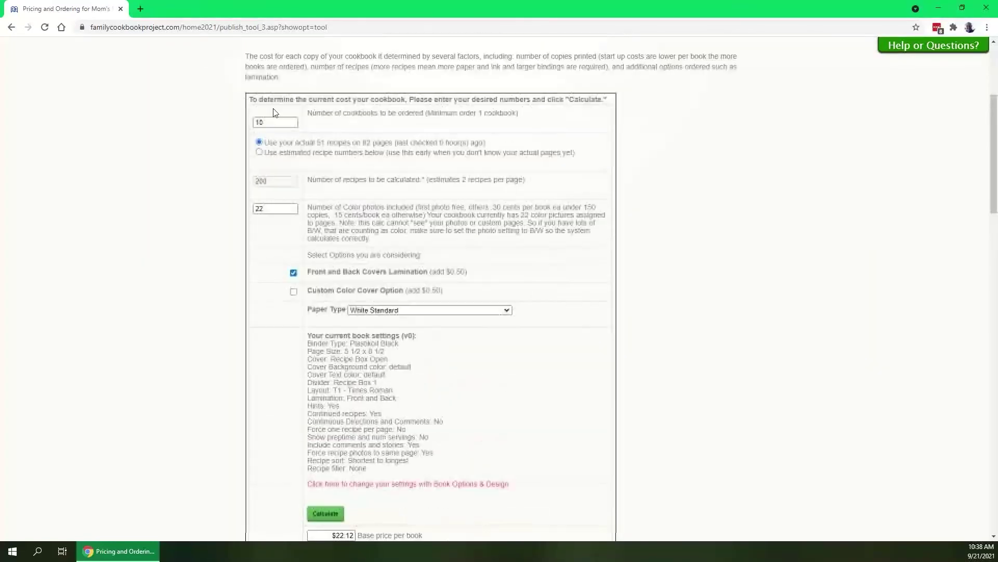
scroll(205, 288, down, 15)
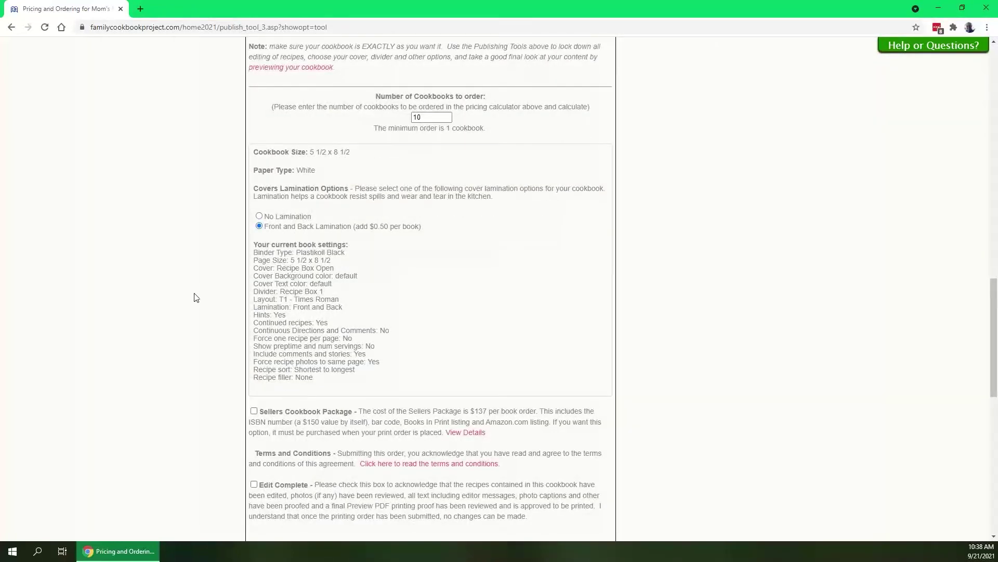
scroll(160, 303, down, 4)
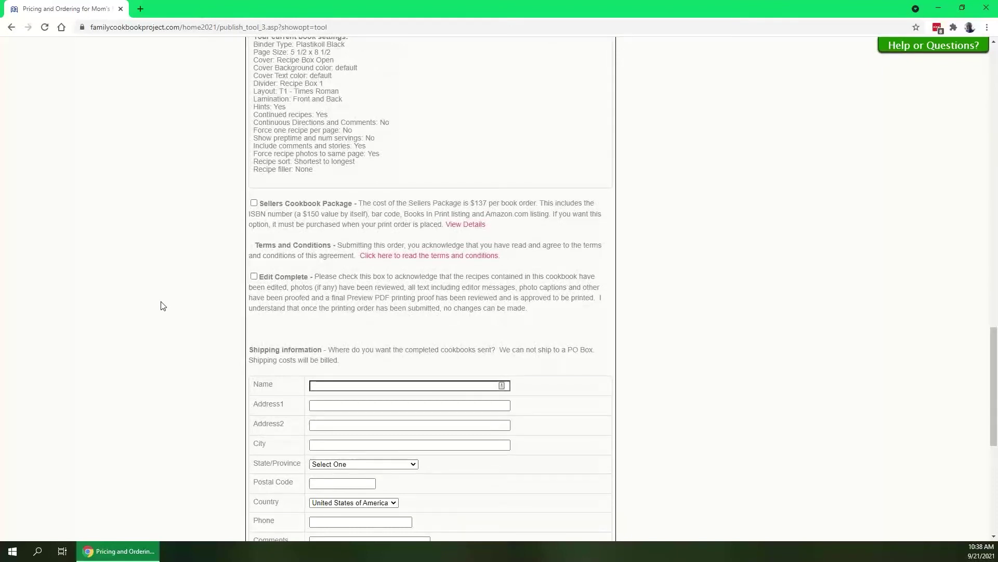
Check Edit Complete, and leave the Sellers Cookbook Package unchecked after toggling it on and off.
click(254, 276)
drag(539, 203, 355, 204)
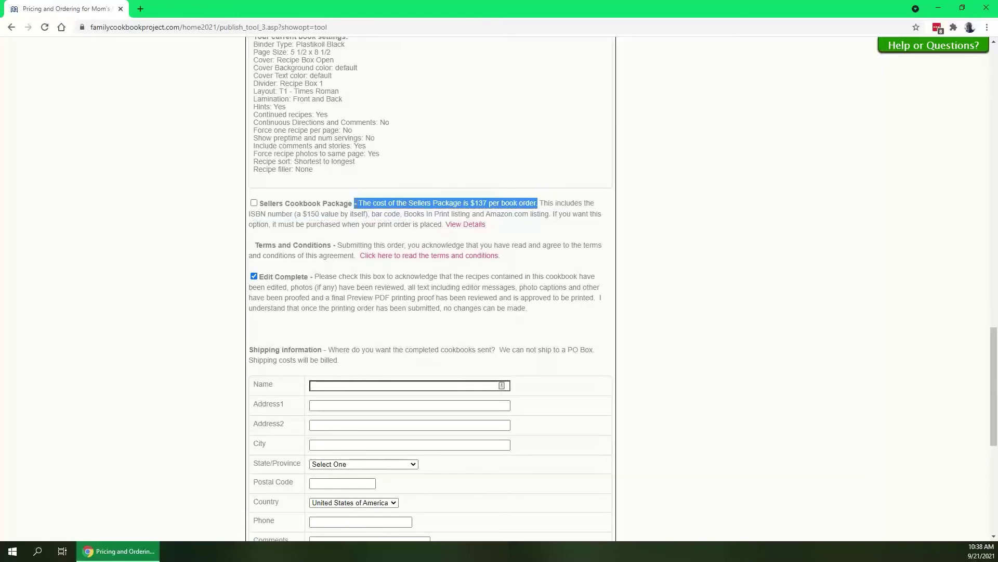
click(371, 205)
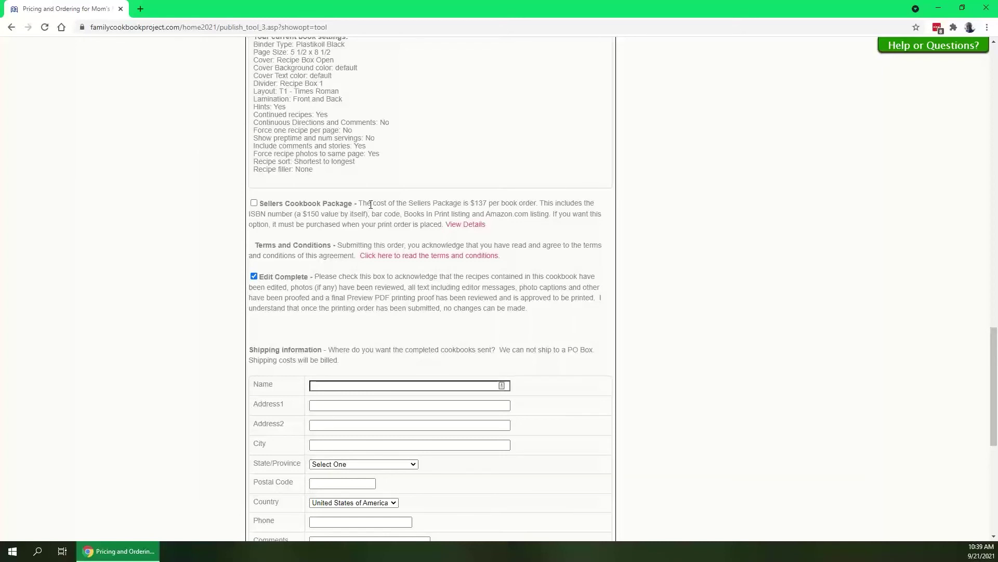
click(254, 203)
click(254, 203)
Enter the recipient's full name and both street address lines in the shipping form.
scroll(152, 231, down, 2)
scroll(152, 231, down, 2)
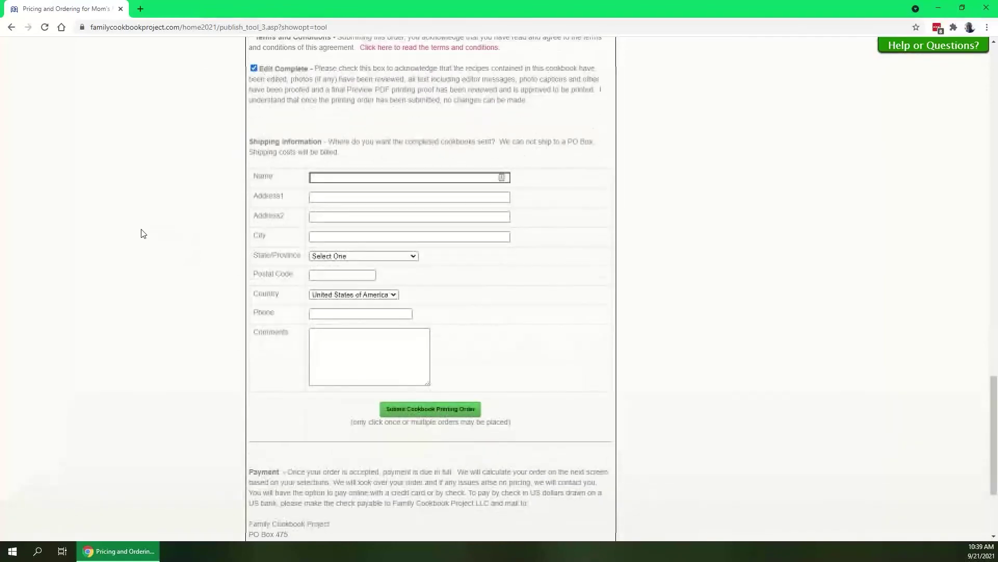
click(360, 177)
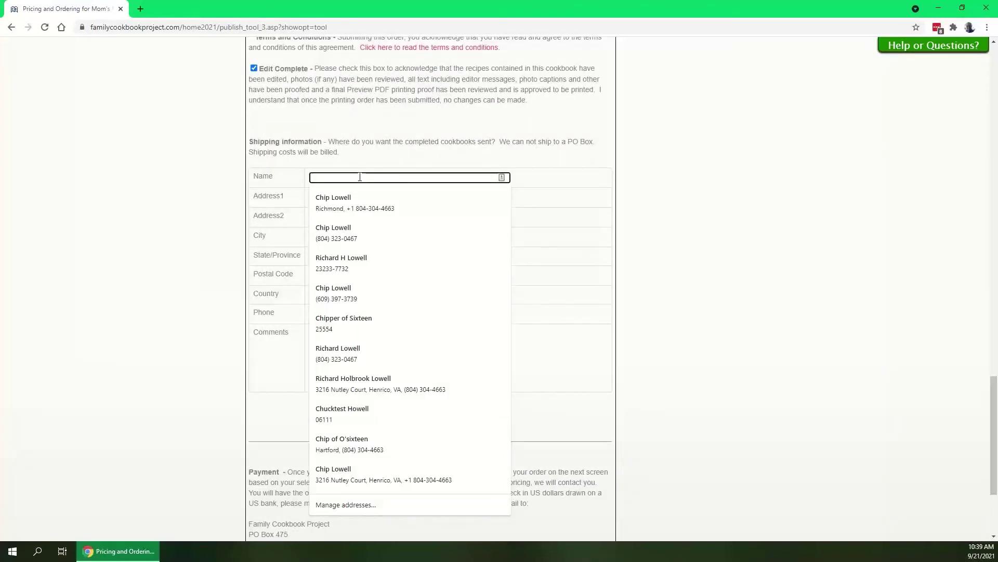
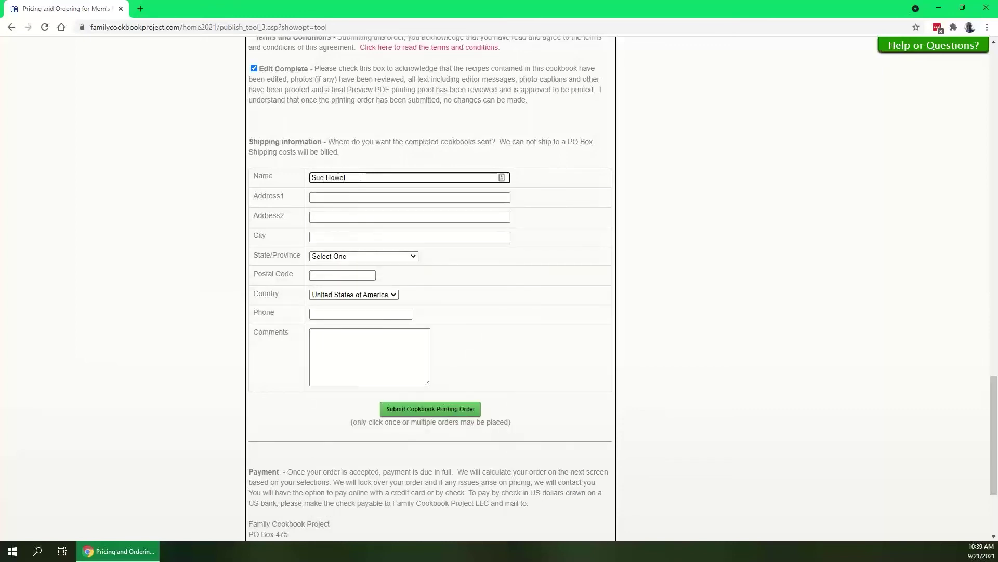
key(Tab)
text(123 M)
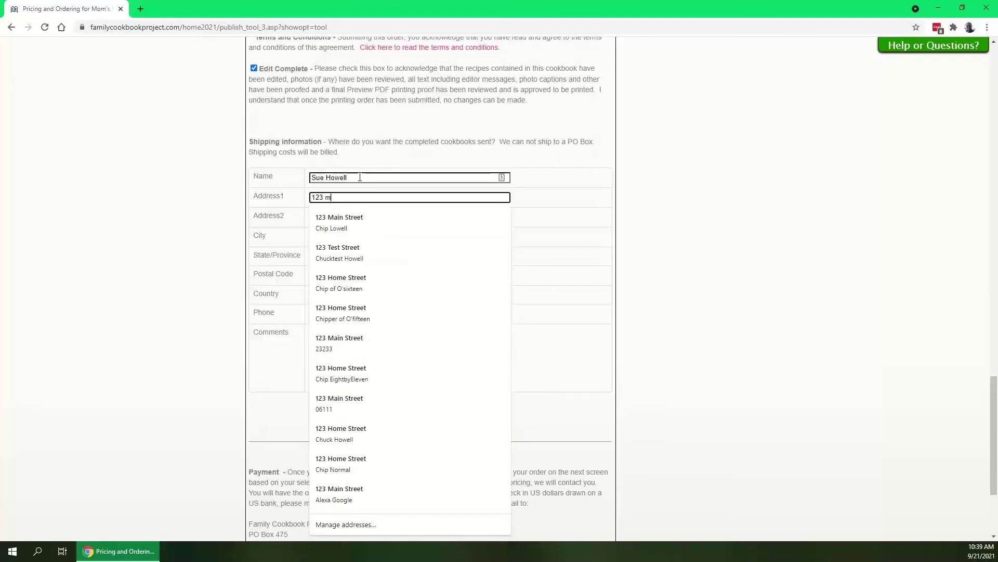
key(BackSpace)
text(Maint)
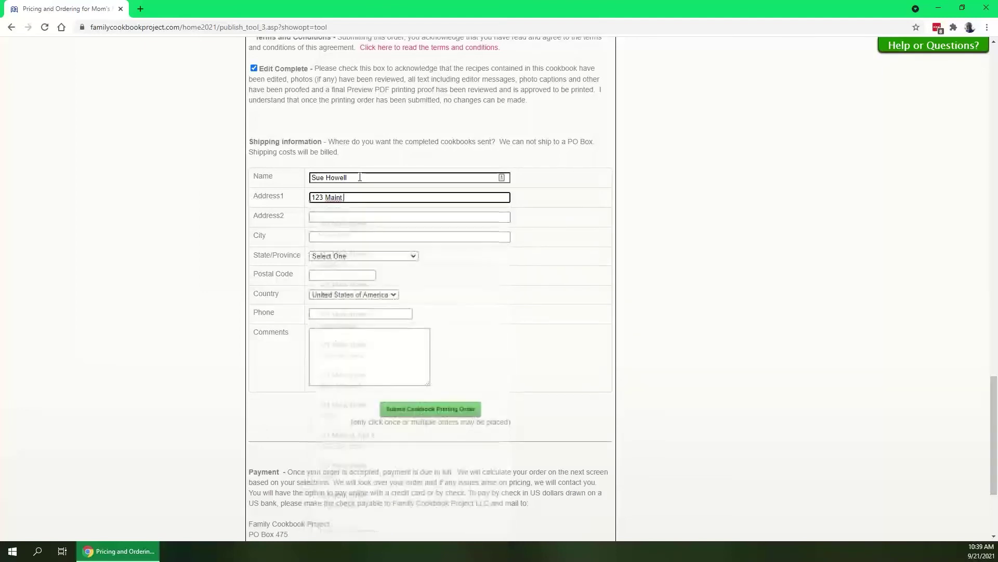
key(BackSpace)
text(Street)
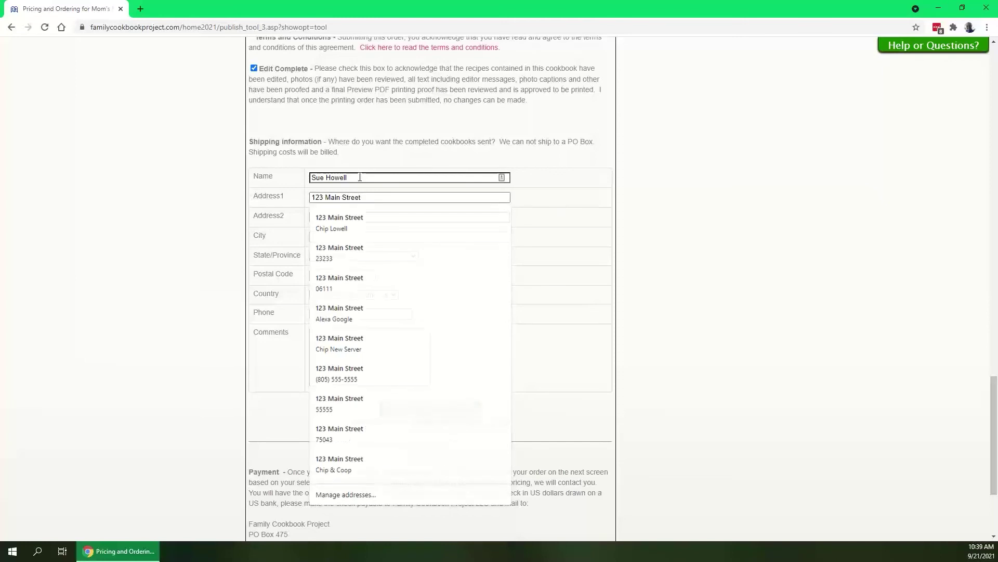
key(Tab)
text(Un)
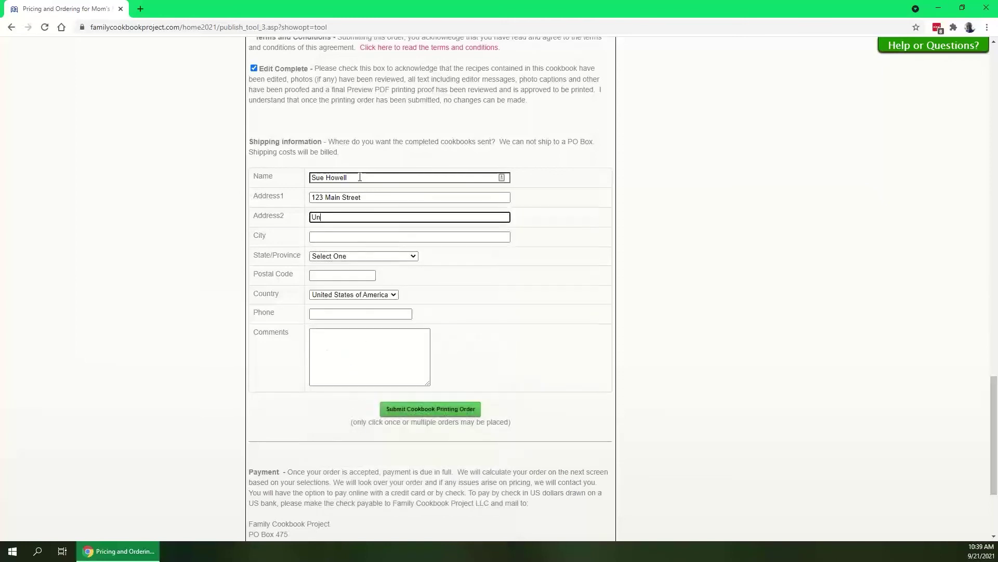
text(it 3G)
Fill in city, state, postal code and phone, and add the comment 'Let me know if this looks good!'.
key(Tab)
text(Hopewell)
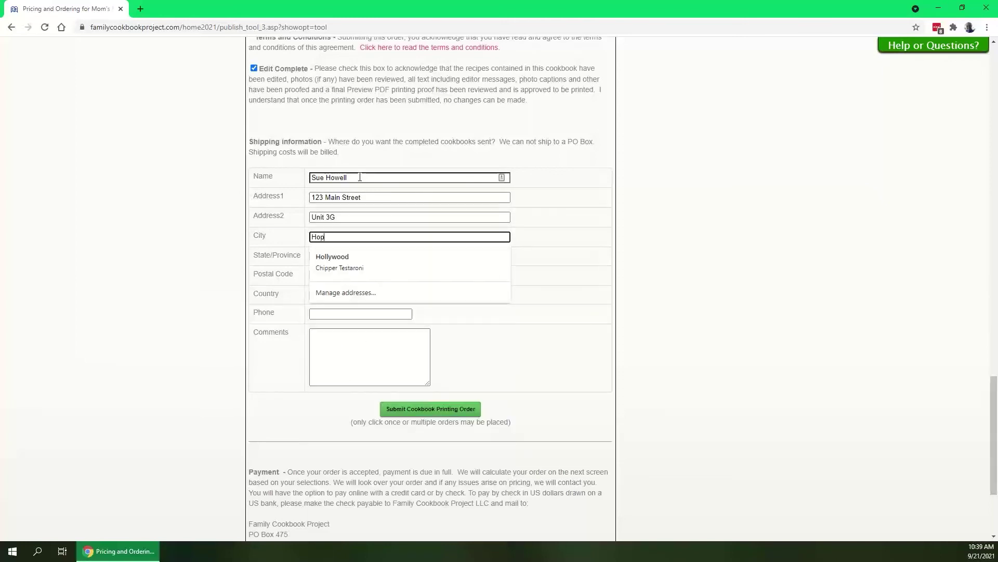
key(Tab)
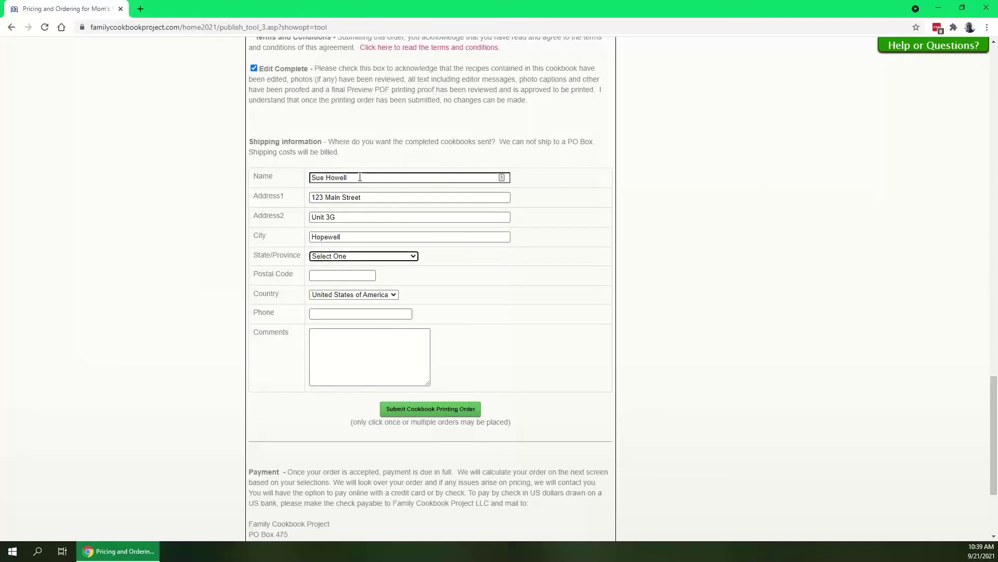
key(m)
key(Tab)
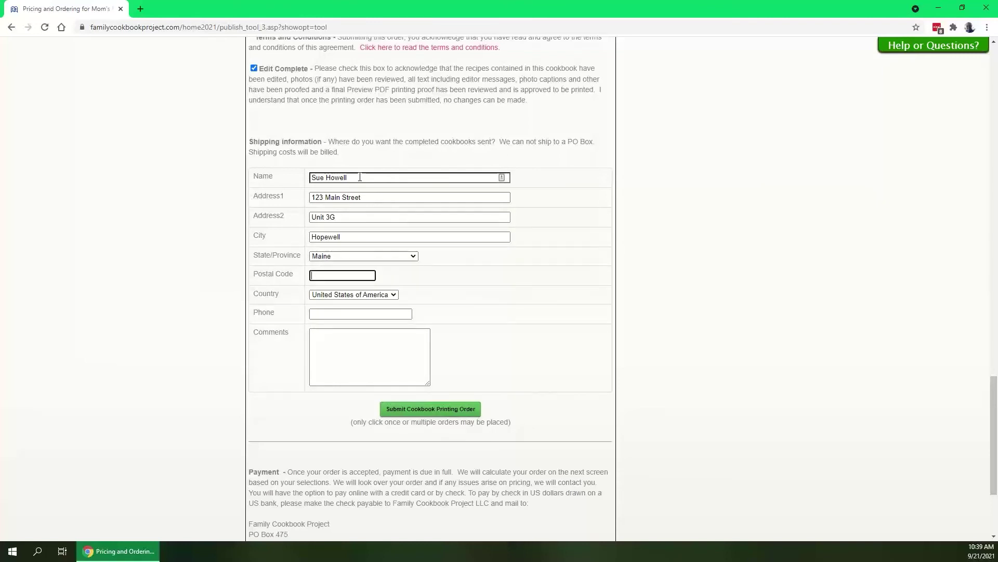
text(055555)
key(Tab)
key(Tab)
text(555-)
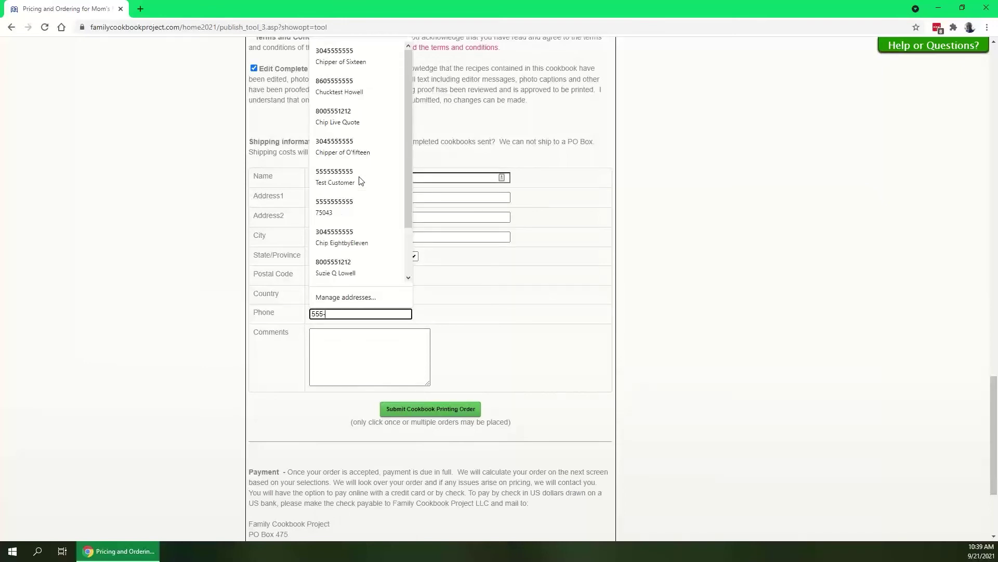
text(555-5555)
key(Tab)
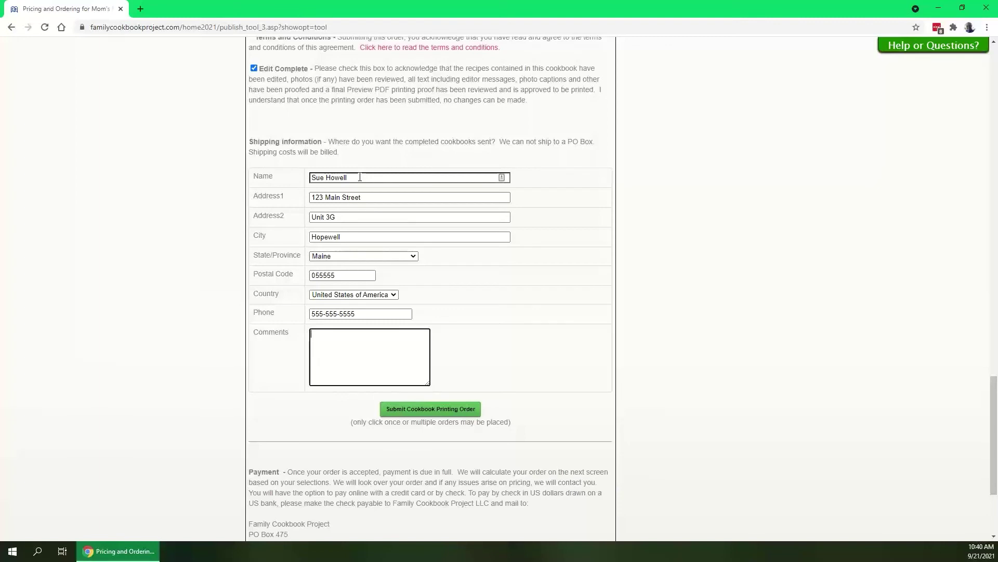
text(Let me know if this looks good!)
Delete the shipping comment and submit the order: $289.20 printing plus $31.00 shipping, $320.20 total.
drag(335, 342, 236, 335)
key(BackSpace)
scroll(167, 209, up, 5)
scroll(168, 208, up, 7)
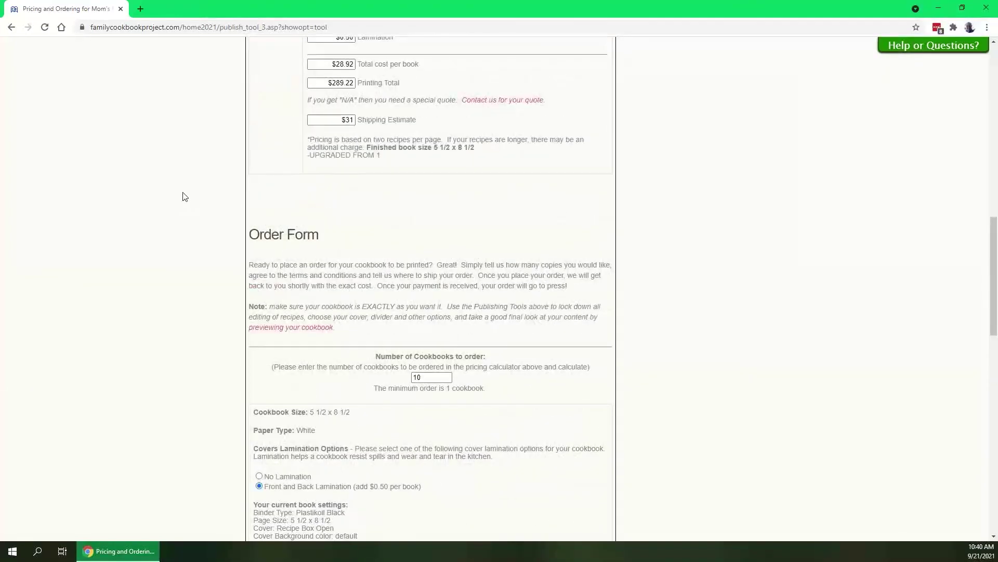
scroll(172, 203, down, 5)
scroll(157, 217, down, 10)
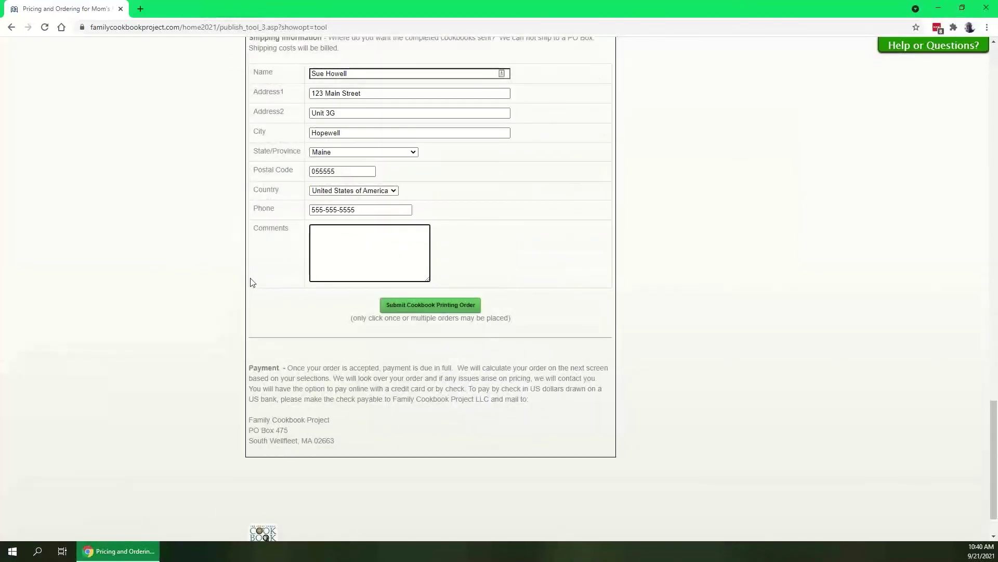
click(449, 306)
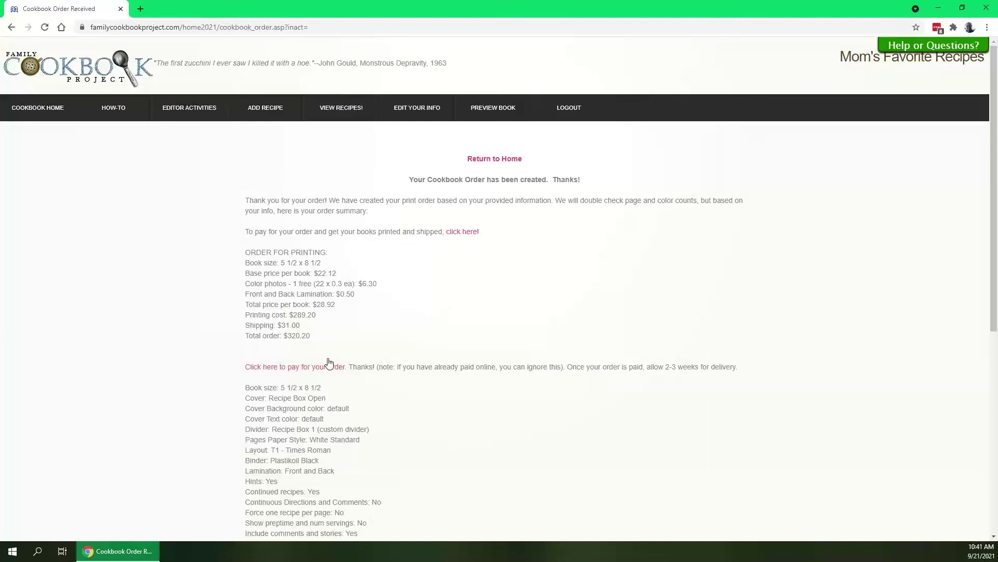
Go through 'Click here to pay' and 'Pay for my Printing' to the Process Credit Card form.
click(311, 371)
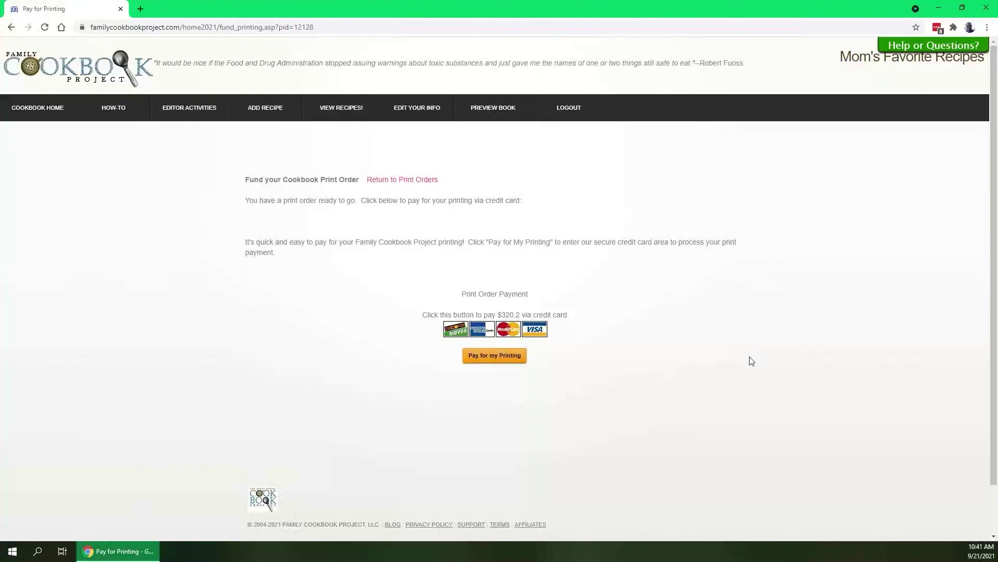
click(499, 355)
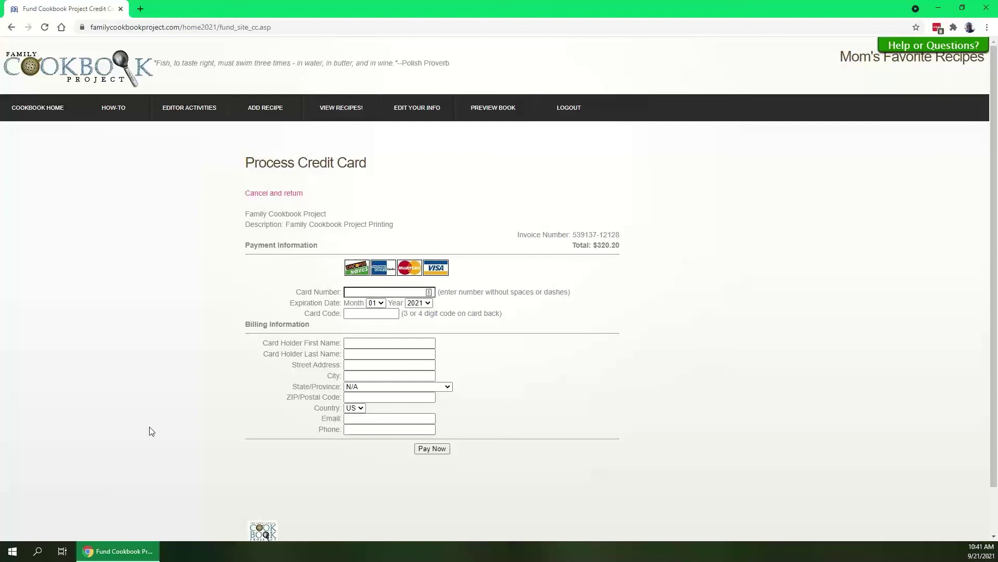
mouse_move(194, 110)
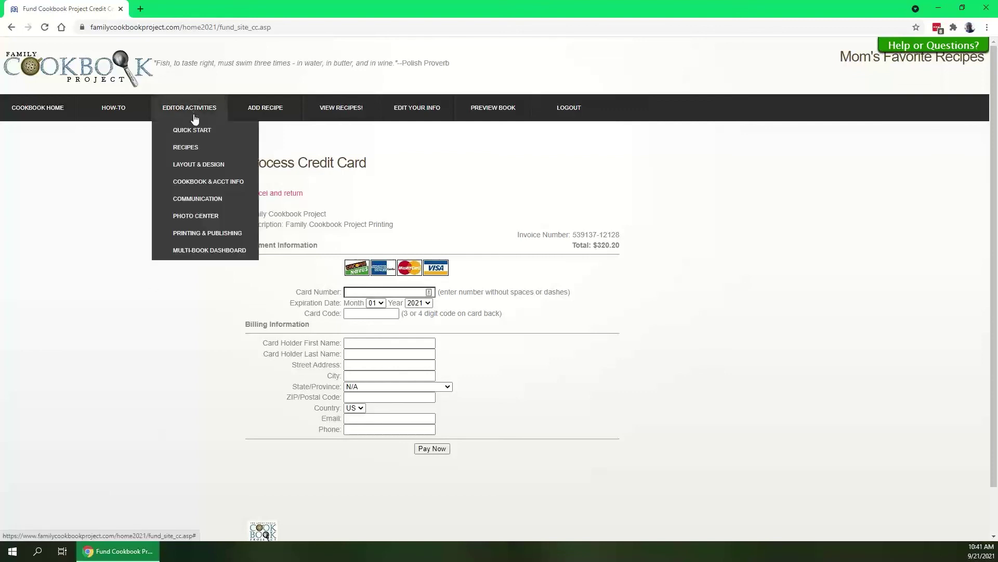
Check the print status from Printing & Publishing, reviewing the order ID and its not-paid status.
click(204, 234)
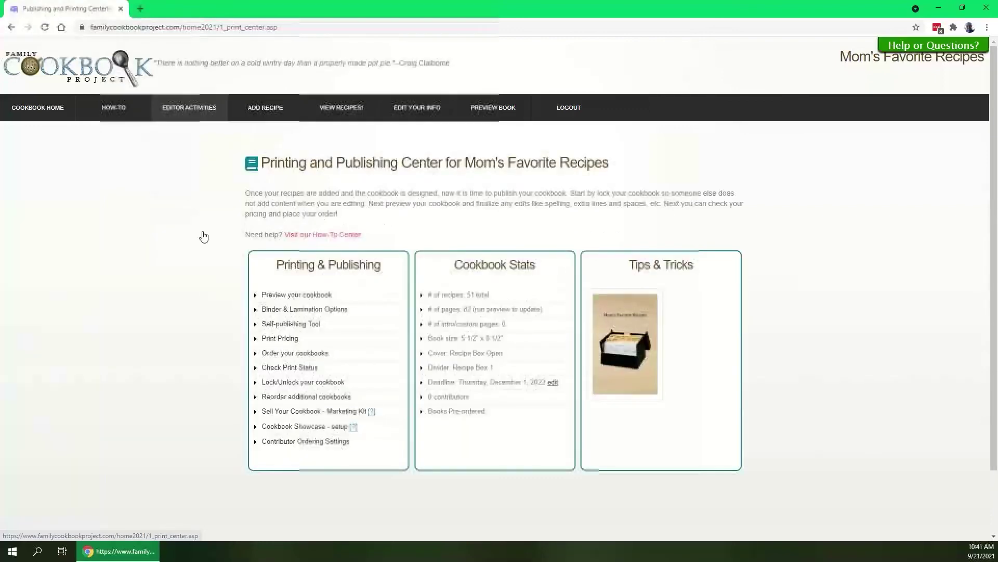
click(292, 367)
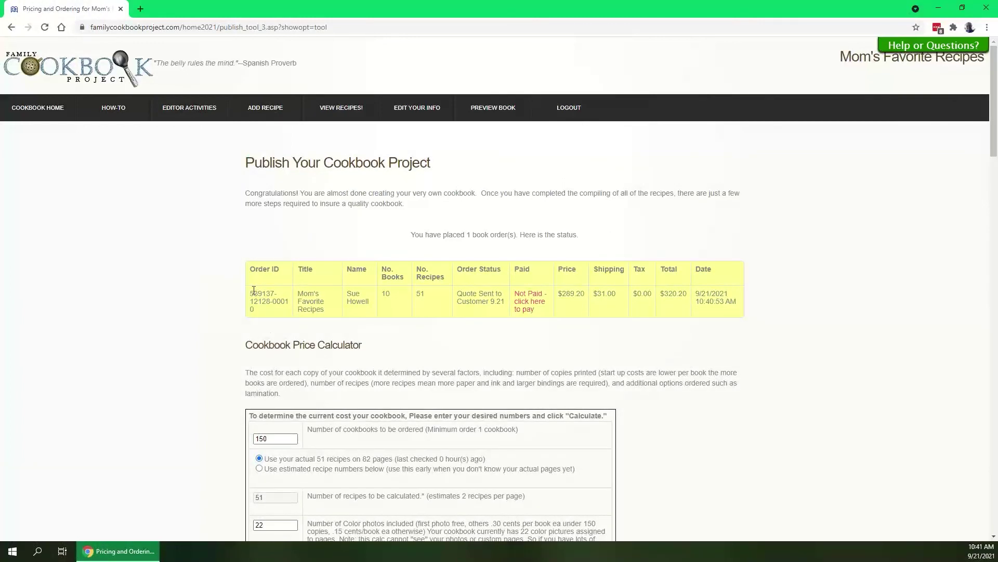
drag(252, 293, 276, 314)
click(312, 301)
drag(456, 294, 502, 301)
click(461, 306)
Return to Cookbook Home and reopen the Publishing Center for Mom's Favorite Recipes.
click(47, 116)
scroll(497, 421, down, 5)
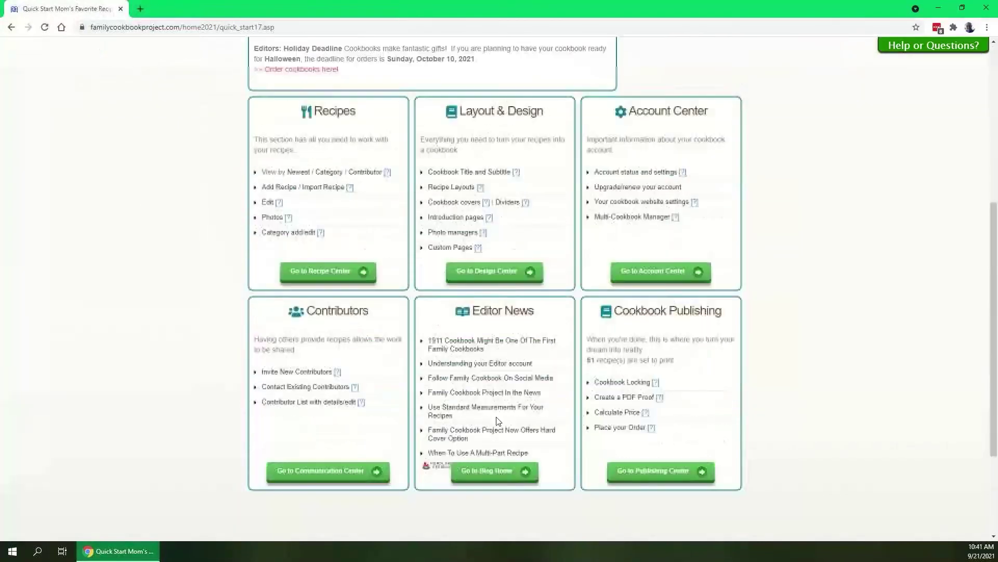
click(656, 470)
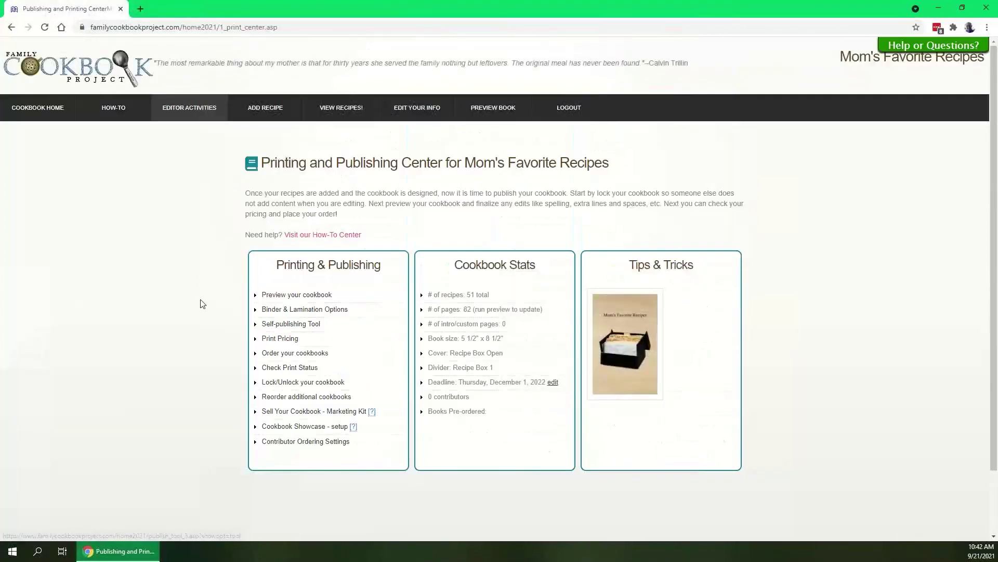